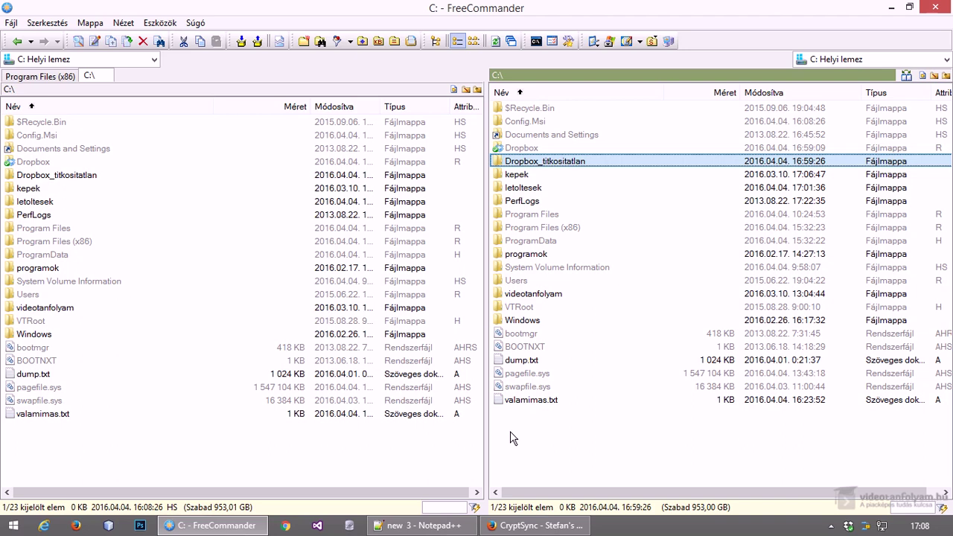
# Switch from FreeCommander to the 'CryptSync - Stefan's Tools' page in Firefox
pyautogui.click(535, 525)
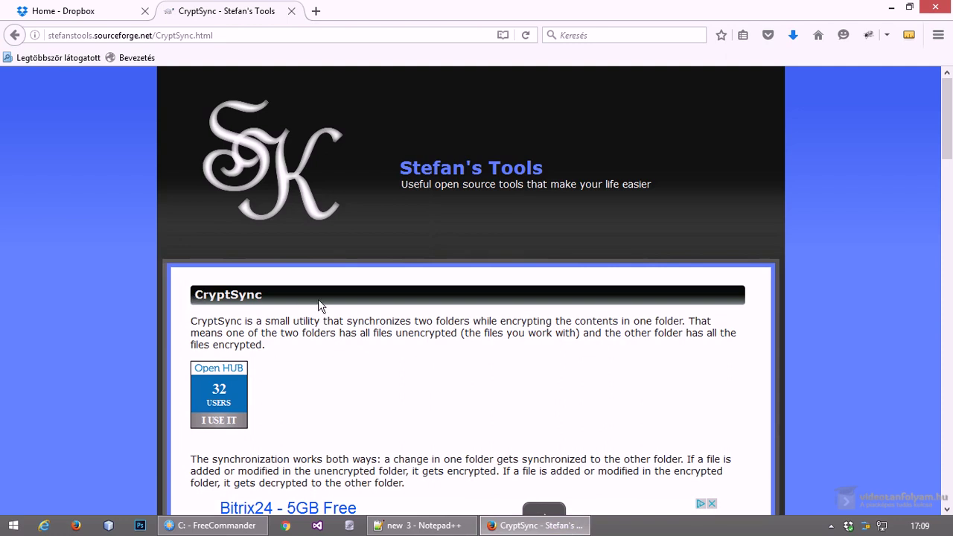
# Read down the CryptSync description and follow 'Download installer' to the SourceForge Files page
pyautogui.click(224, 34)
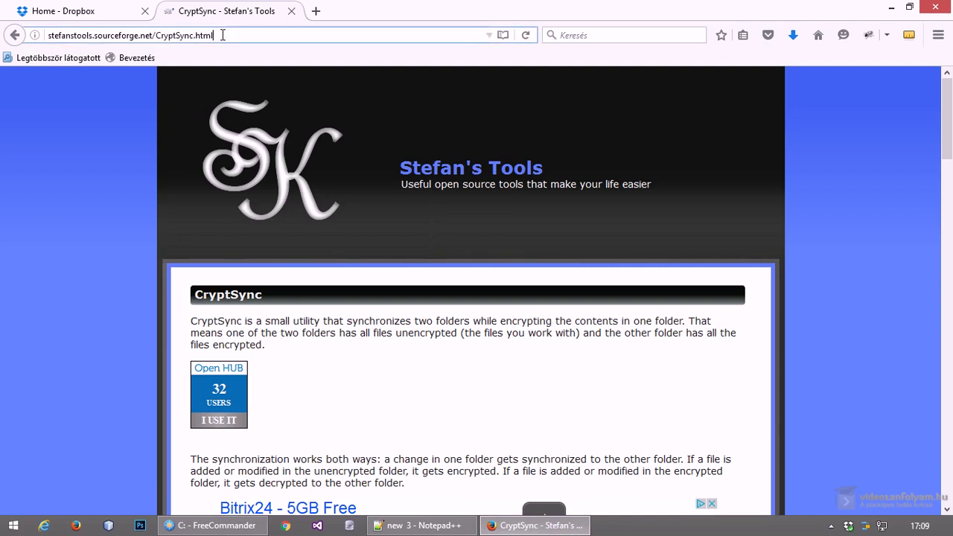
pyautogui.click(137, 236)
pyautogui.moveTo(156, 35); pyautogui.dragTo(194, 35)
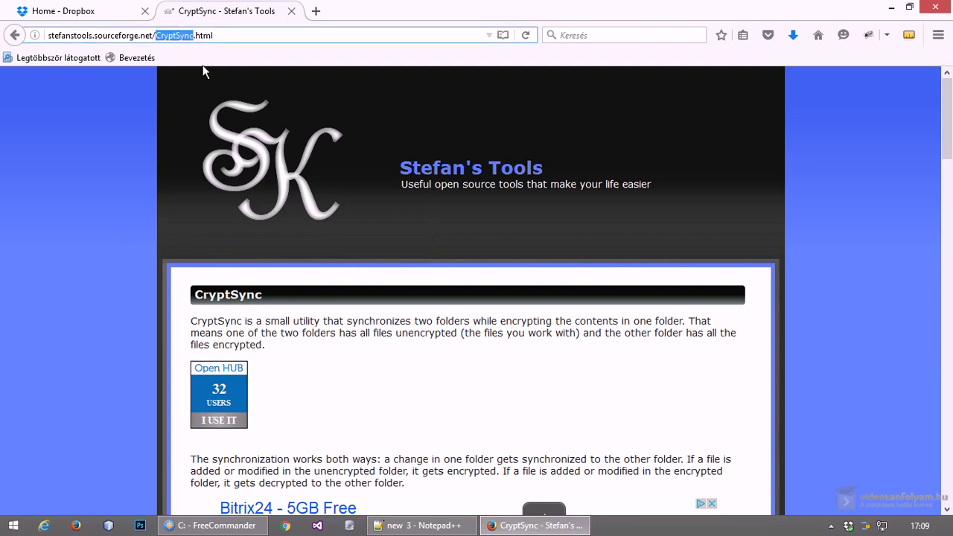
pyautogui.click(108, 257)
pyautogui.scroll(-9, 131, 259)
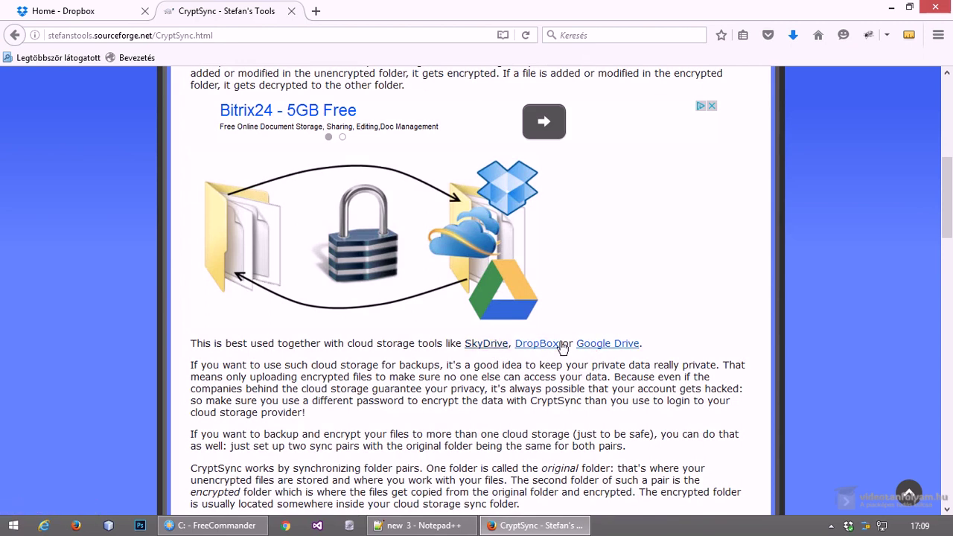
pyautogui.scroll(-3, 612, 381)
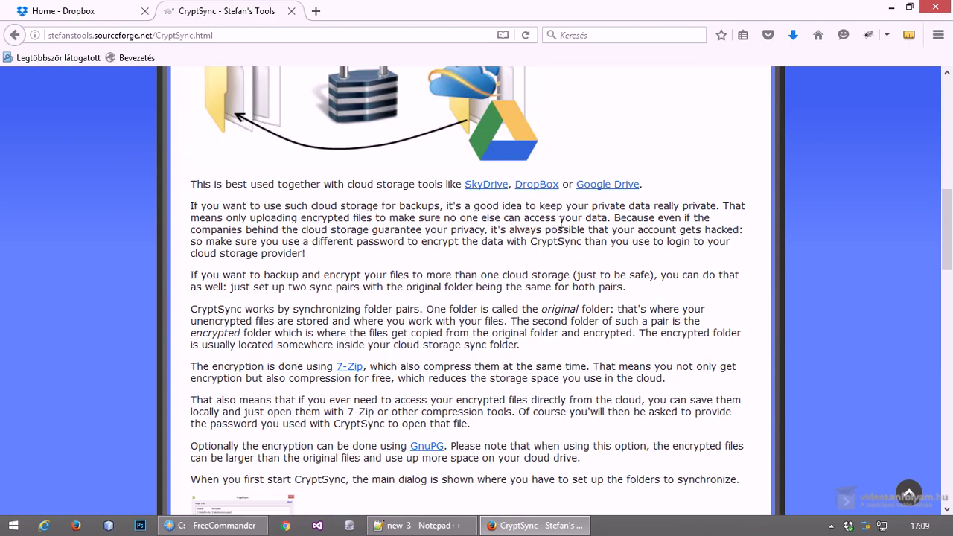
pyautogui.scroll(-8, 603, 323)
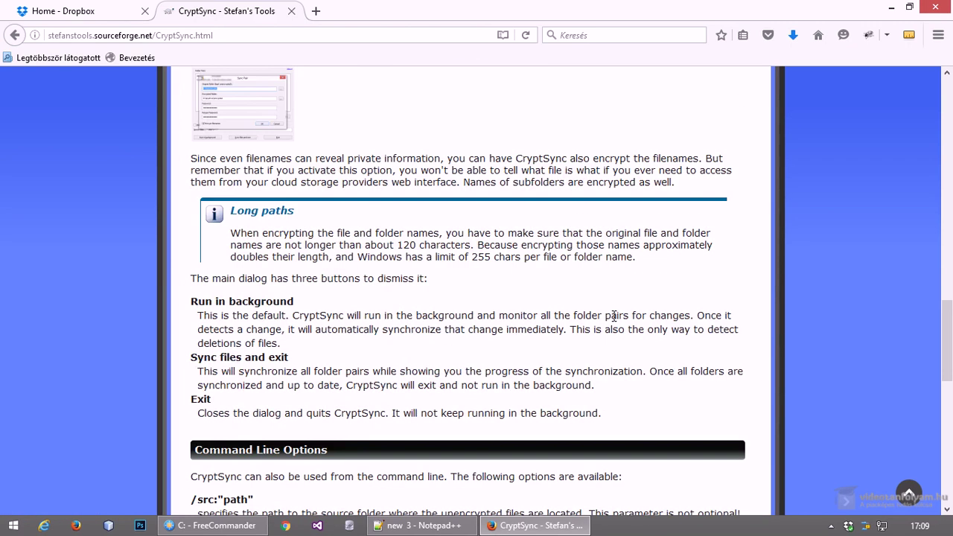
pyautogui.scroll(-10, 614, 315)
pyautogui.click(246, 402)
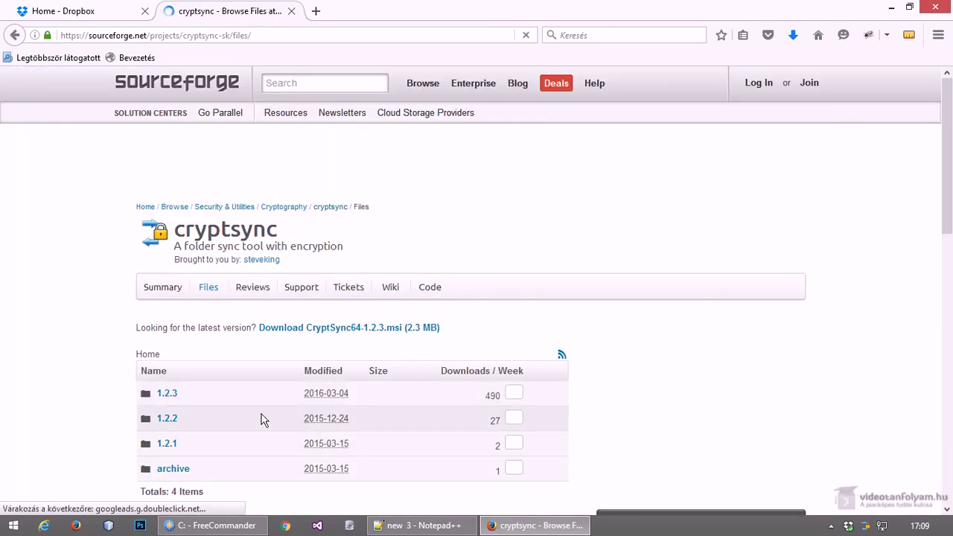
# Open the 1.2.3 folder listing CryptSync64-1.2.3.msi and CryptSync-1.2.3.msi
pyautogui.click(166, 408)
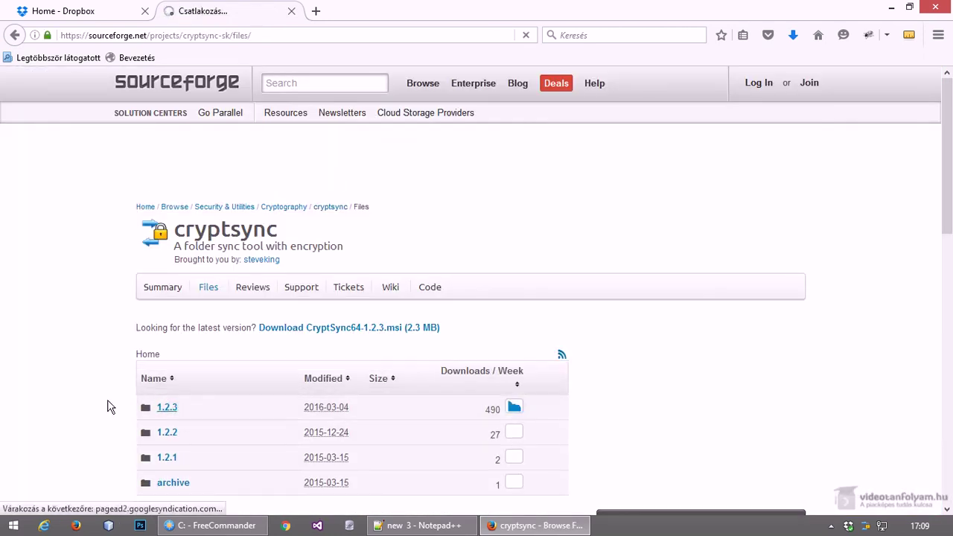
pyautogui.scroll(-3, 225, 377)
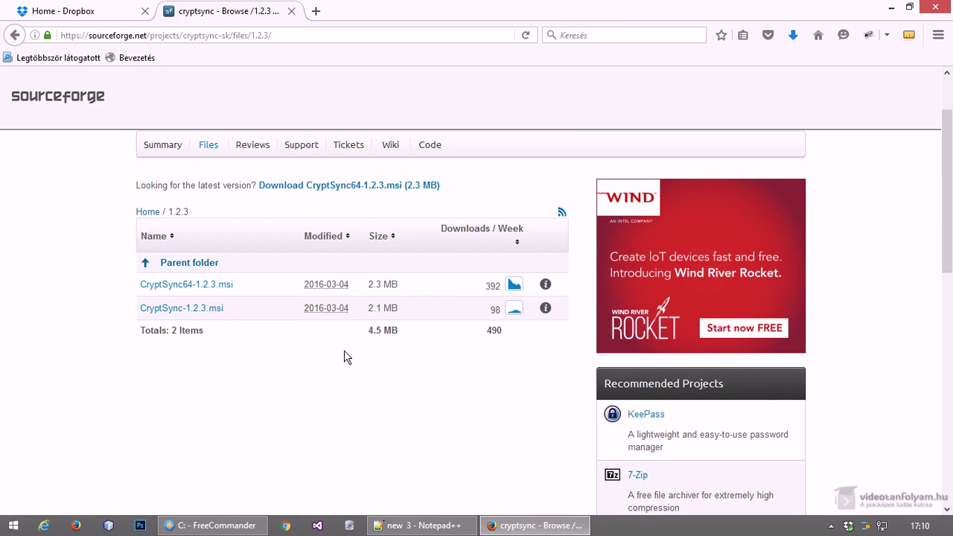
pyautogui.moveTo(848, 528)
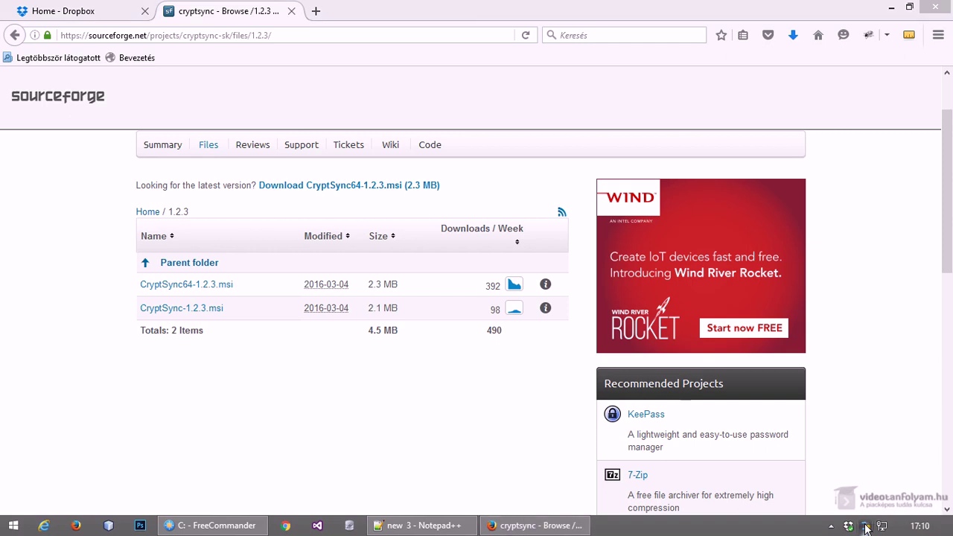
# Open CryptSync from the tray and enable 'Start with Windows'
pyautogui.click(865, 527)
pyautogui.moveTo(426, 121); pyautogui.dragTo(371, 124)
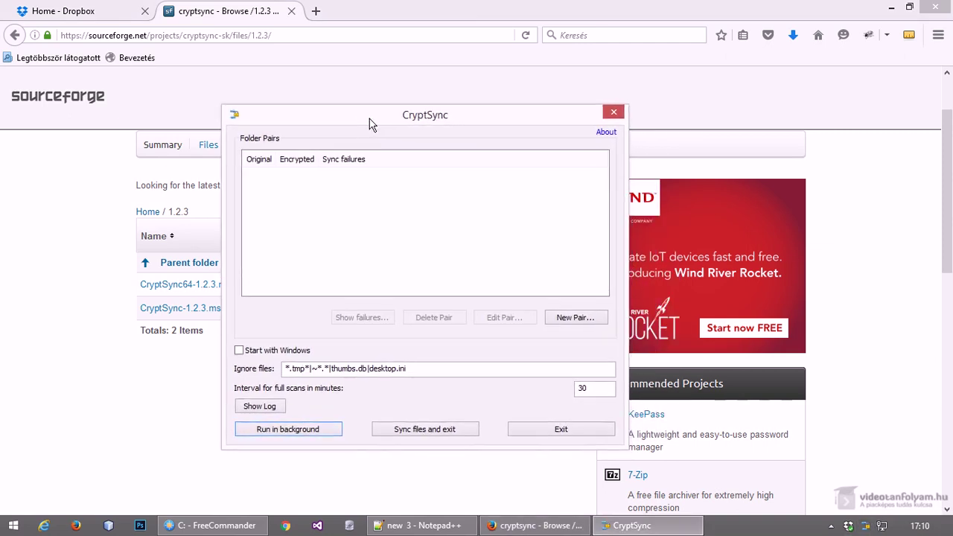
pyautogui.click(263, 357)
# Leave the ignored file patterns unchanged and begin a new, empty sync pair
pyautogui.click(434, 372)
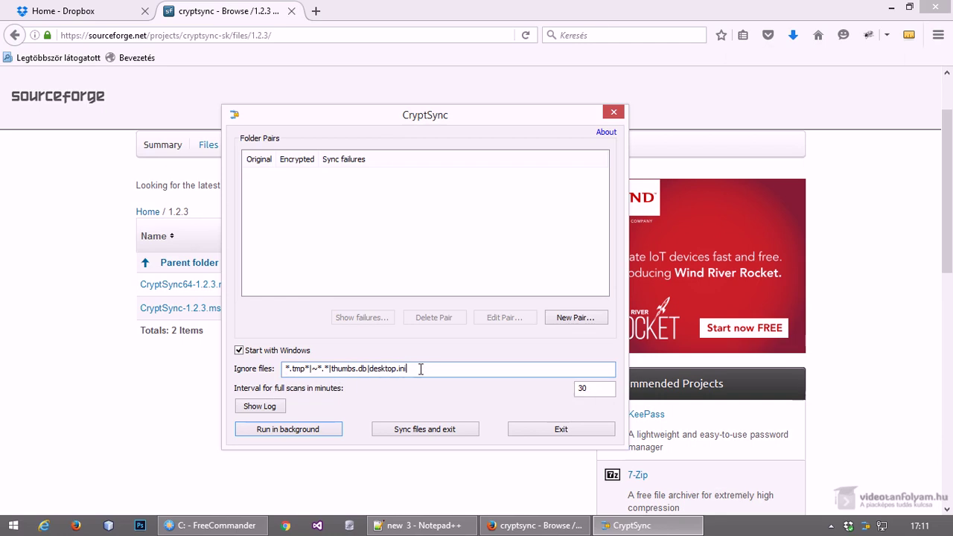
pyautogui.click(310, 369)
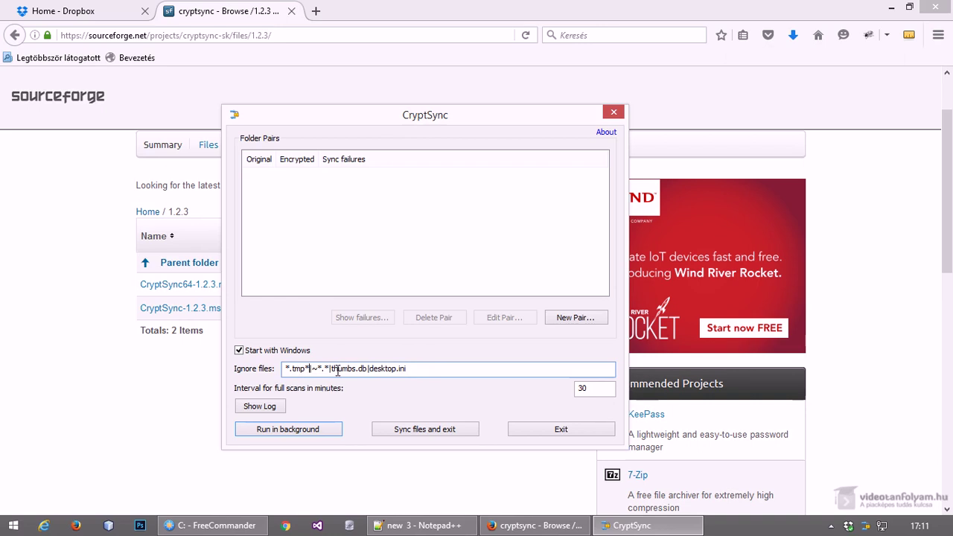
pyautogui.click(421, 370)
pyautogui.write('|')
pyautogui.press('BackSpace')
pyautogui.click(574, 319)
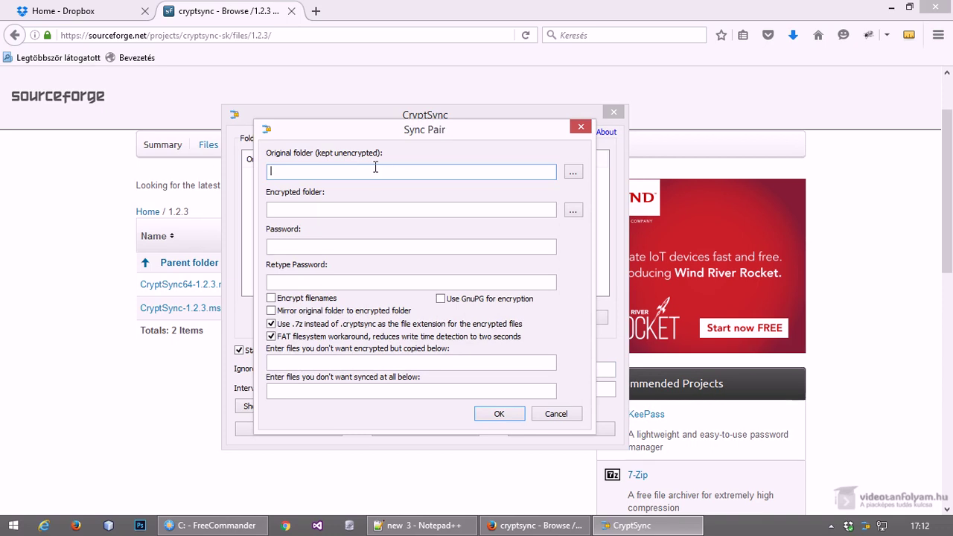
# Set the original folder to C:\Dropbox_titkositatlan and check Dropbox's sync status
pyautogui.click(572, 172)
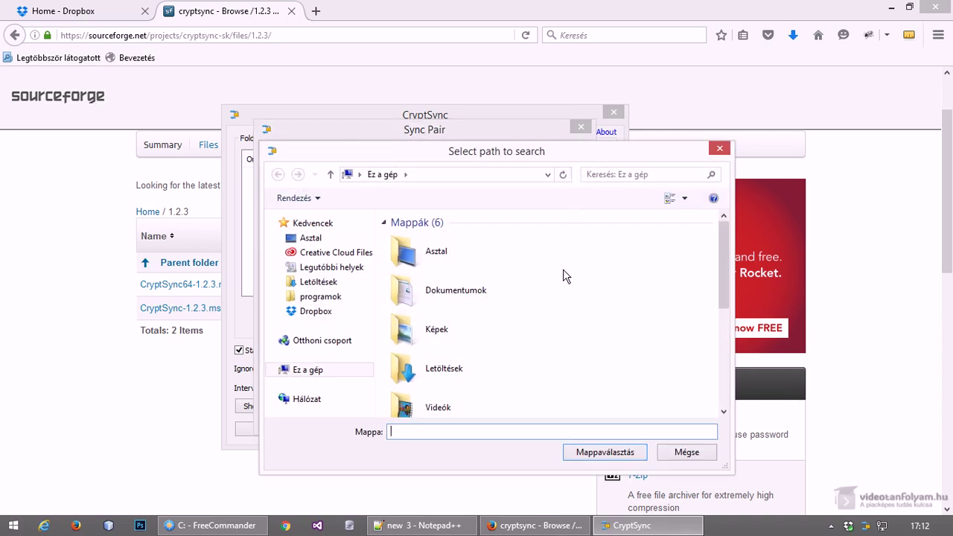
pyautogui.click(604, 452)
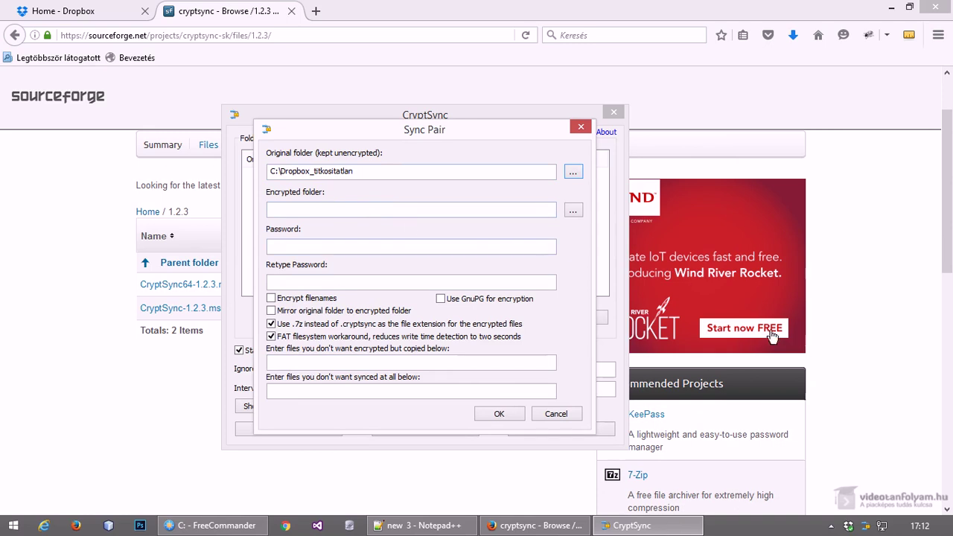
pyautogui.click(847, 527)
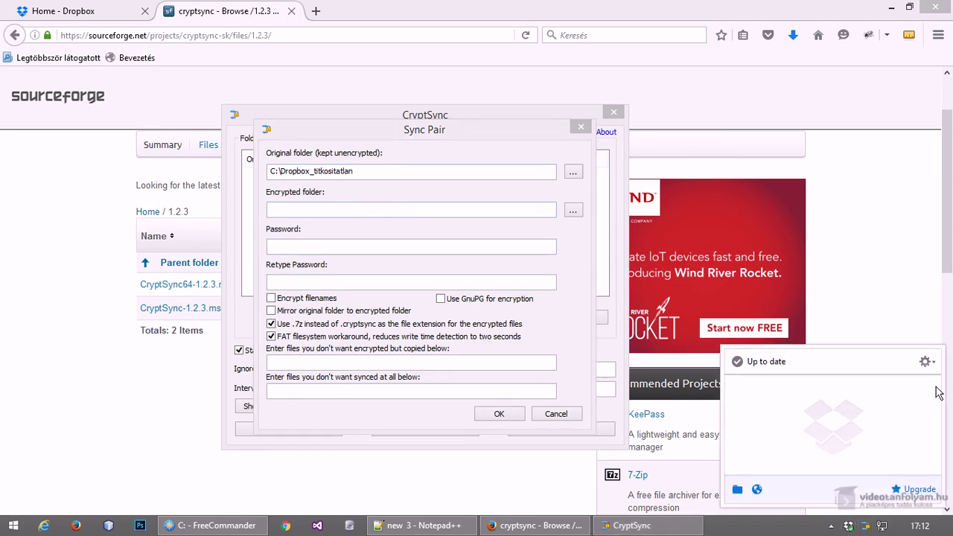
# Confirm on Dropbox Preferences' Account tab that the Dropbox folder is C:\Dropbox
pyautogui.click(927, 362)
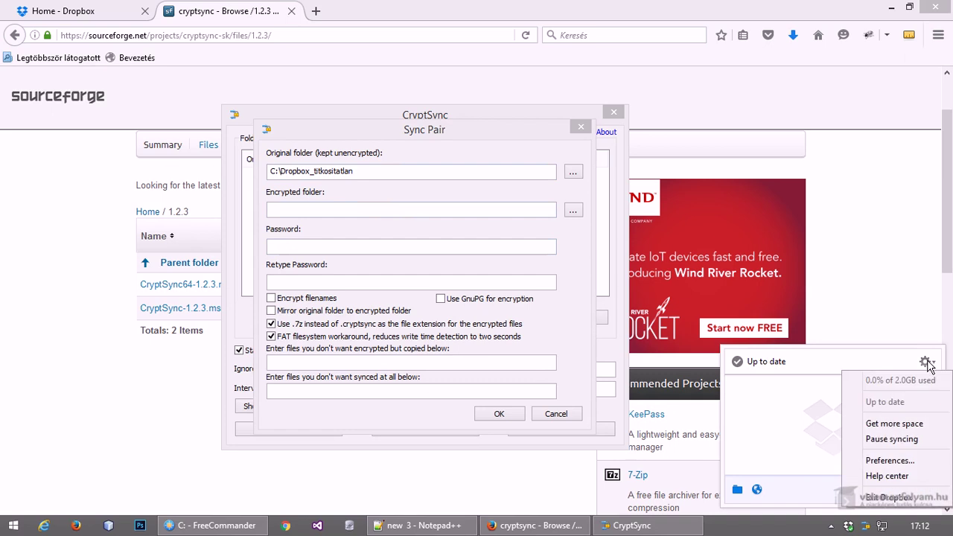
pyautogui.click(908, 461)
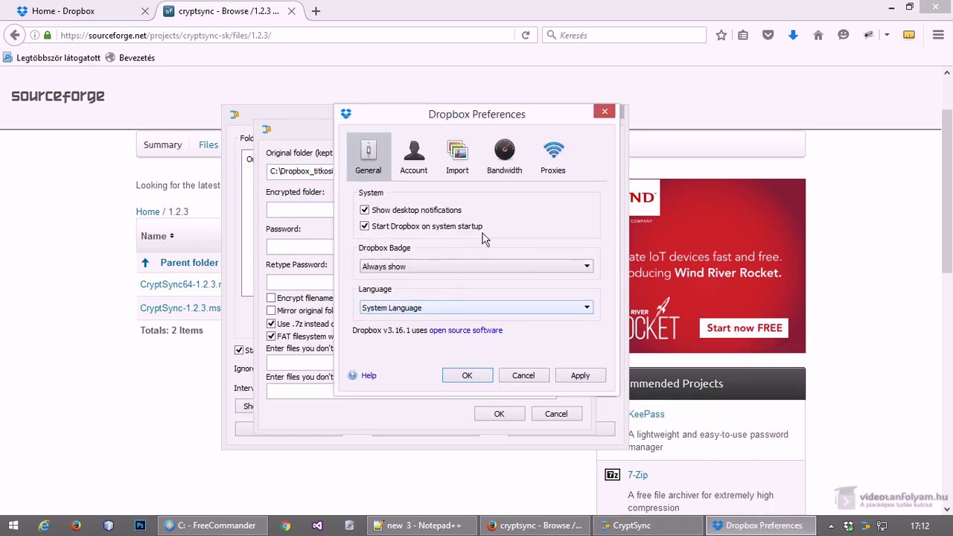
pyautogui.click(415, 171)
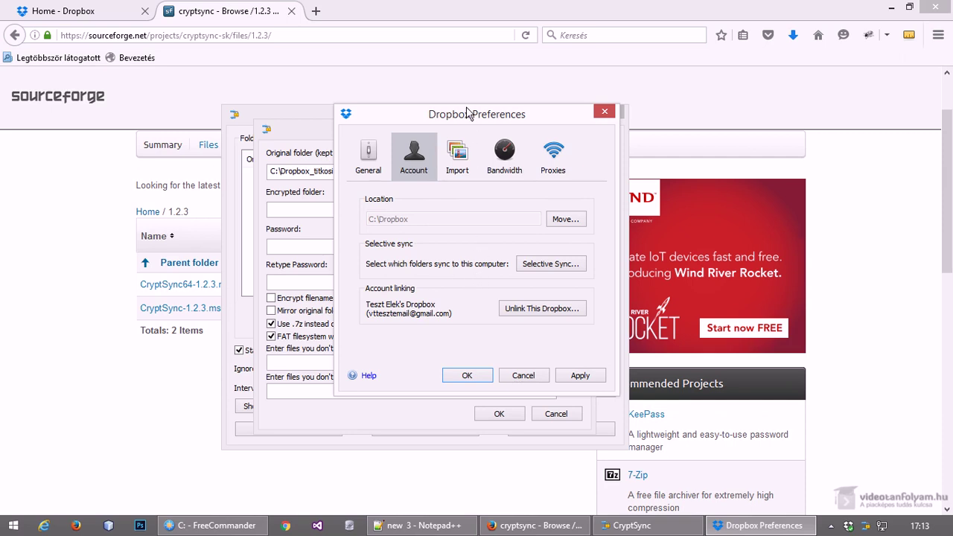
pyautogui.moveTo(468, 114); pyautogui.dragTo(698, 127)
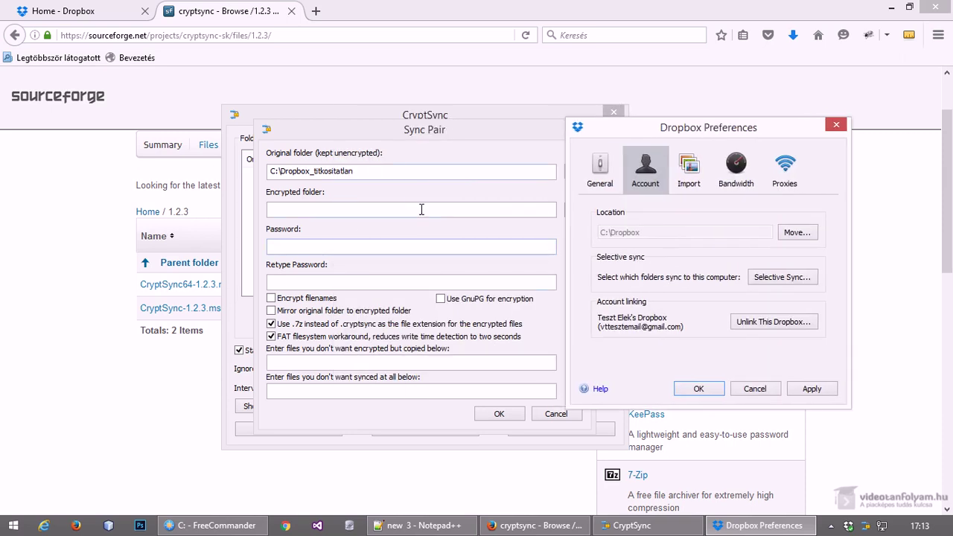
pyautogui.moveTo(717, 134); pyautogui.dragTo(581, 134)
# Set the encrypted folder to C:\Dropbox and enter the encryption password in both fields
pyautogui.click(617, 389)
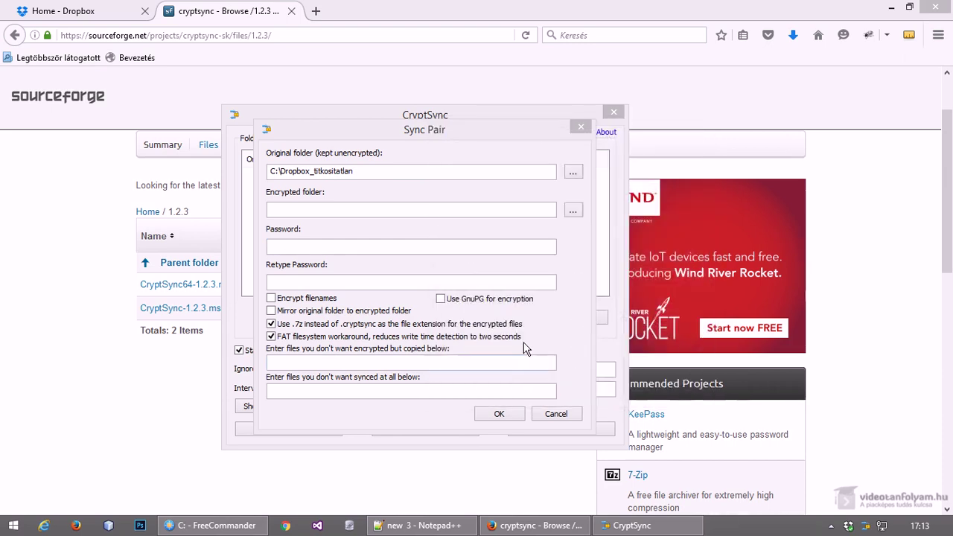
pyautogui.click(574, 211)
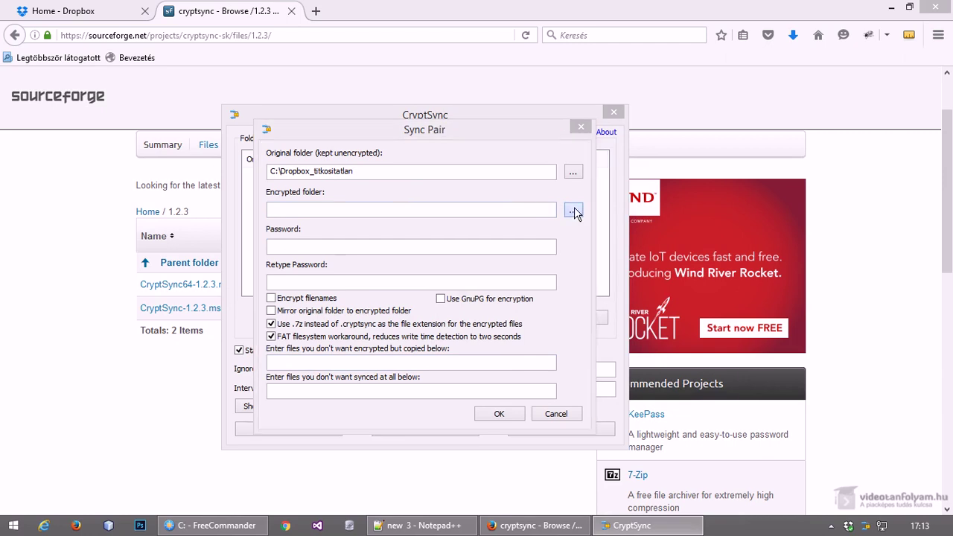
pyautogui.click(594, 452)
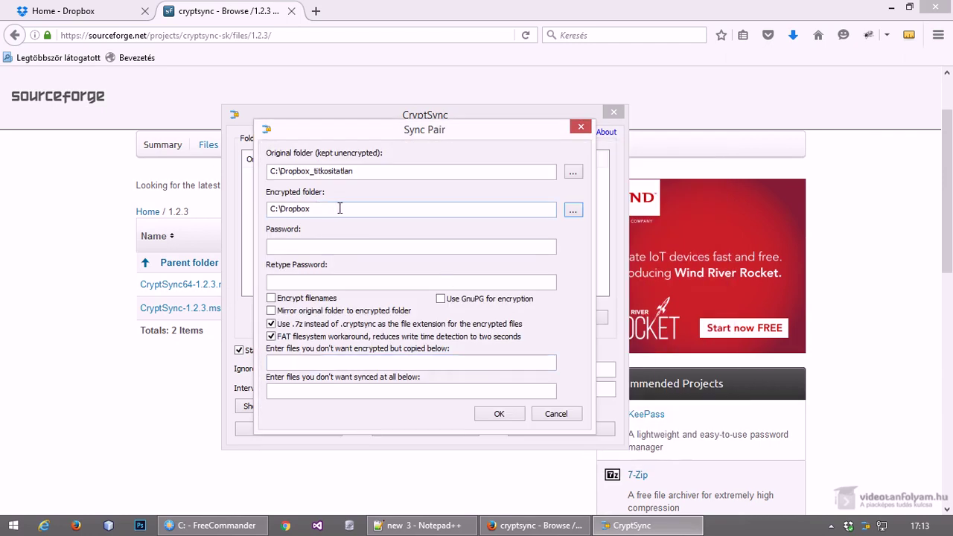
pyautogui.click(365, 171)
pyautogui.click(322, 211)
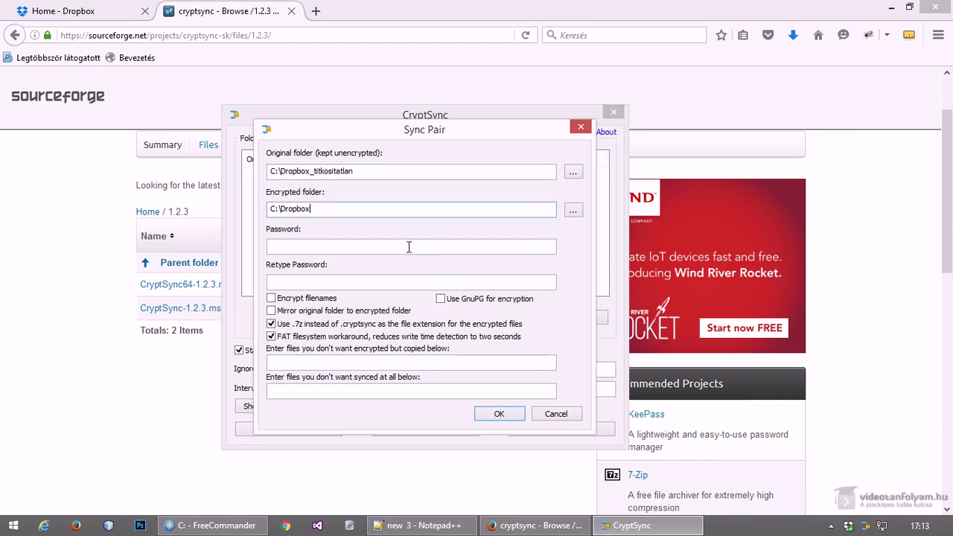
pyautogui.click(325, 247)
pyautogui.press('Tab')
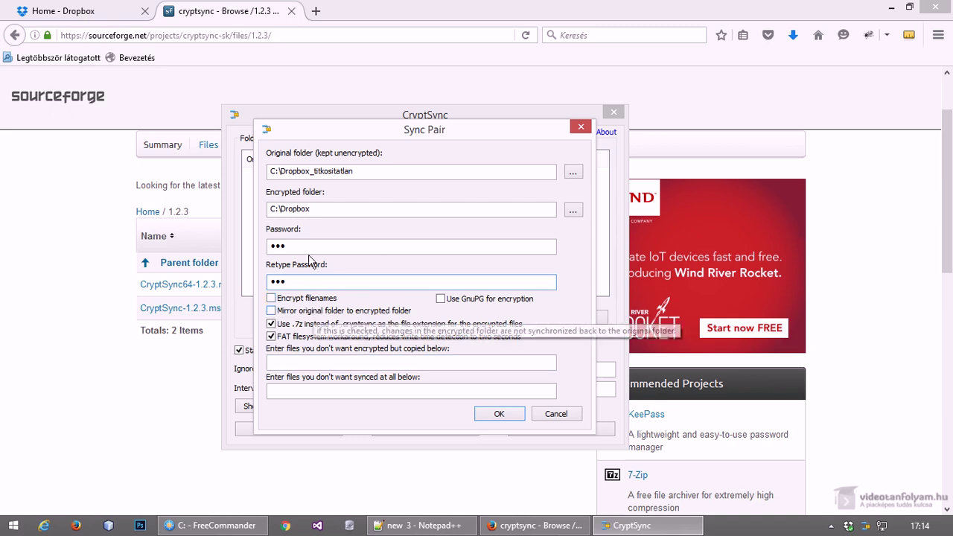
# Try a *.jpg mask in the copy-unencrypted list, then delete it
pyautogui.click(367, 360)
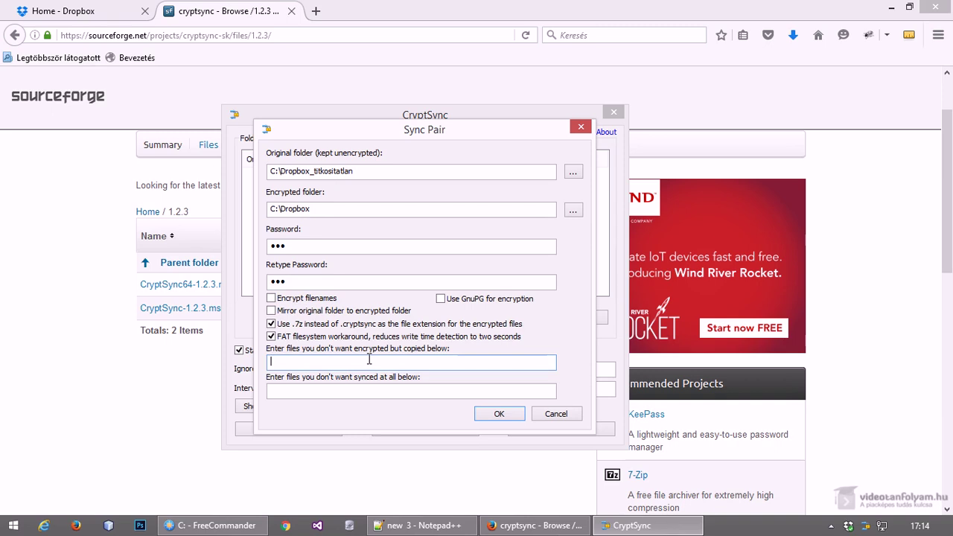
pyautogui.doubleClick(321, 209)
pyautogui.click(345, 361)
pyautogui.write('pg')
pyautogui.moveTo(343, 362); pyautogui.dragTo(213, 350)
pyautogui.press('BackSpace')
# Add and remove *.jpg in the never-synced list, then save the pair
pyautogui.click(352, 391)
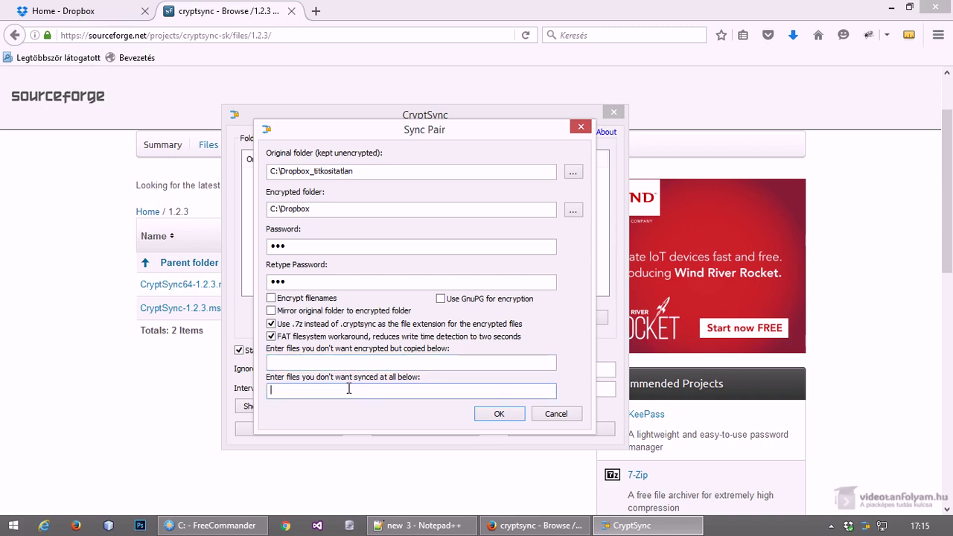
pyautogui.write('*.jpg')
pyautogui.moveTo(360, 392); pyautogui.dragTo(243, 381)
pyautogui.press('BackSpace')
pyautogui.click(505, 415)
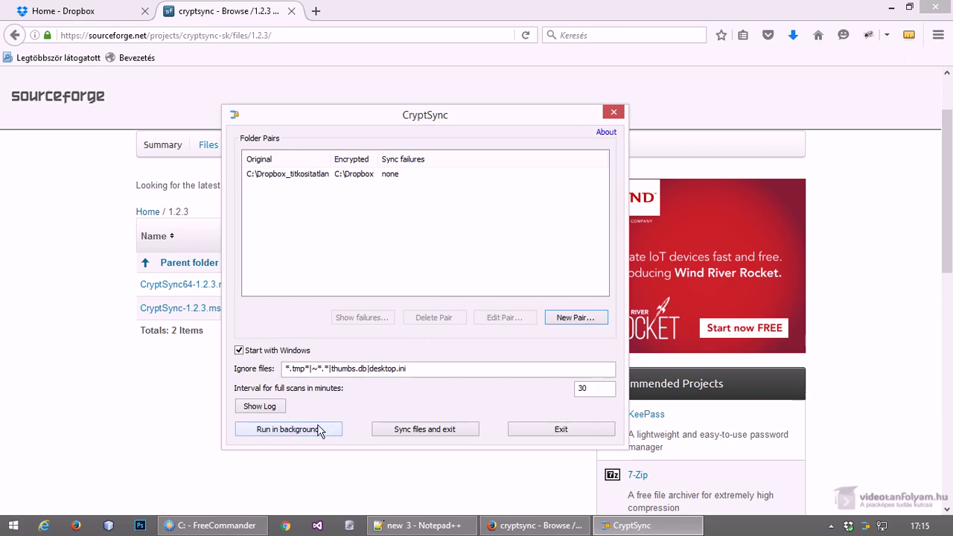
# Run CryptSync in the background and return to FreeCommander
pyautogui.click(287, 429)
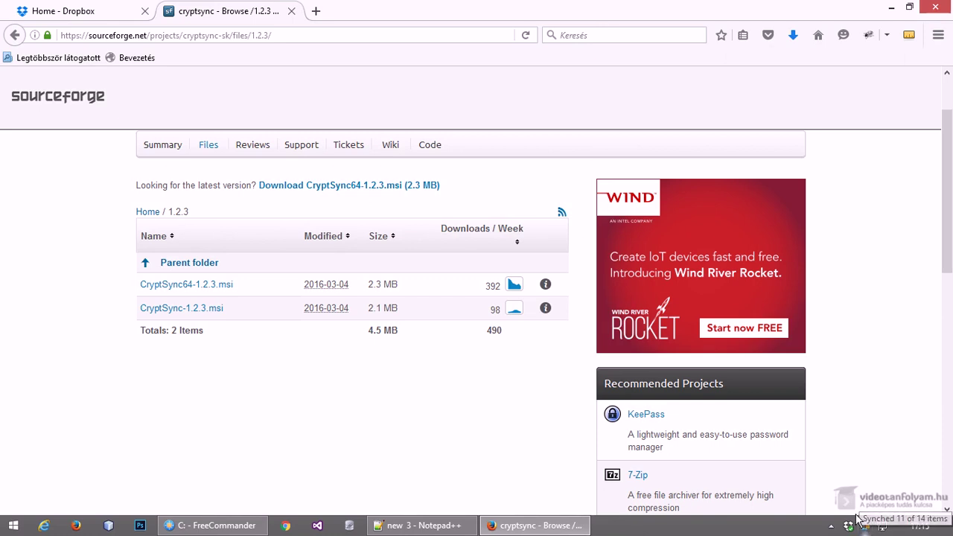
pyautogui.click(211, 524)
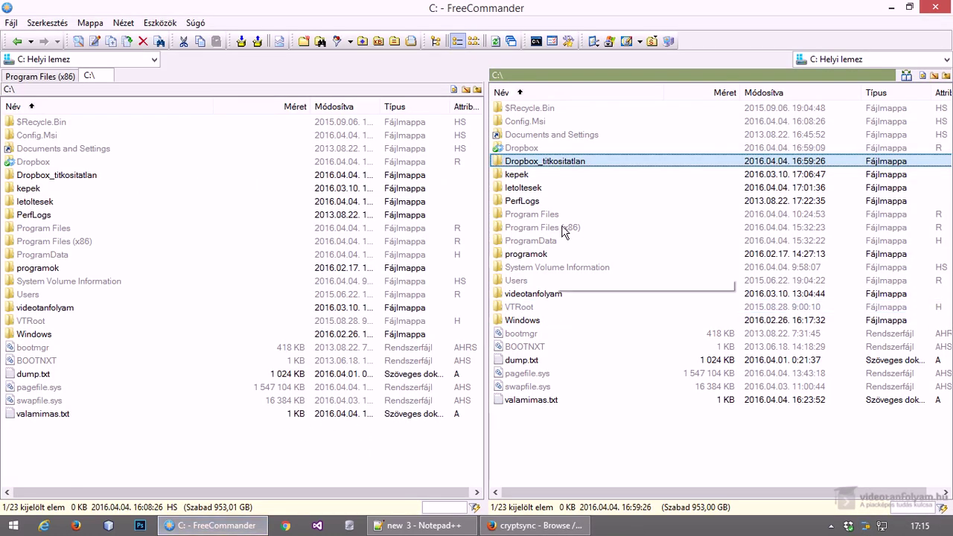
# Look into C:\Dropbox, then create bbbbbb.txt inside C:\Dropbox_titkositatlan
pyautogui.doubleClick(540, 149)
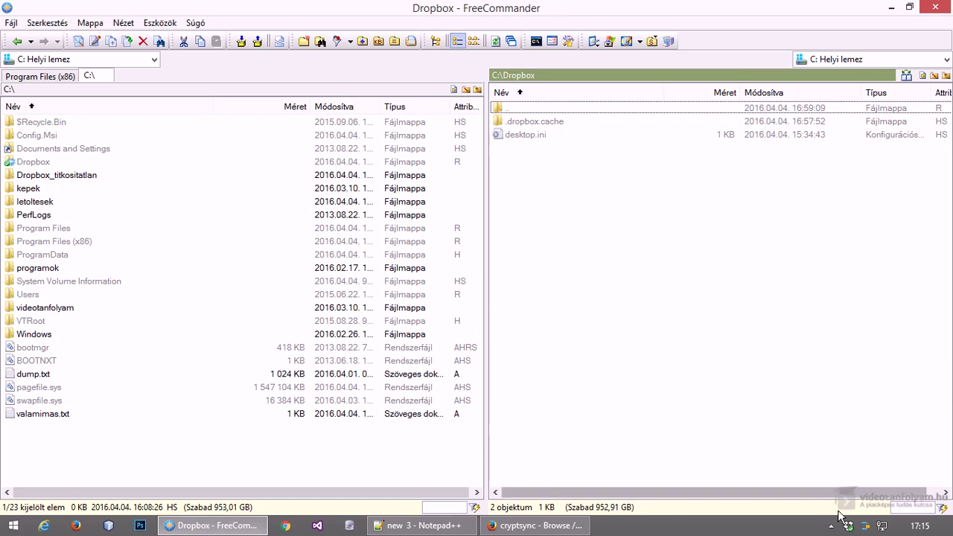
pyautogui.press('BackSpace')
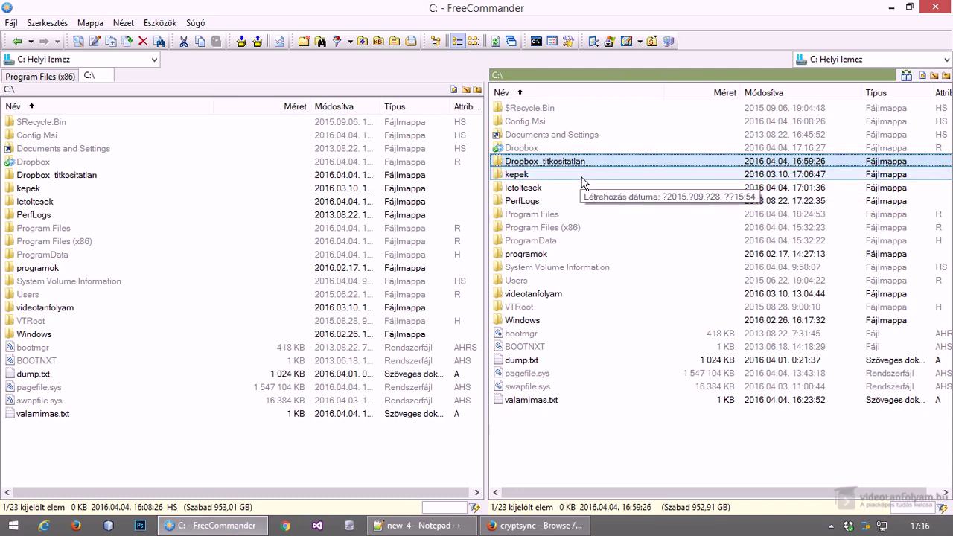
pyautogui.press('Return')
pyautogui.hotkey('shift', 'F4')
pyautogui.write('bbbbbb.txt')
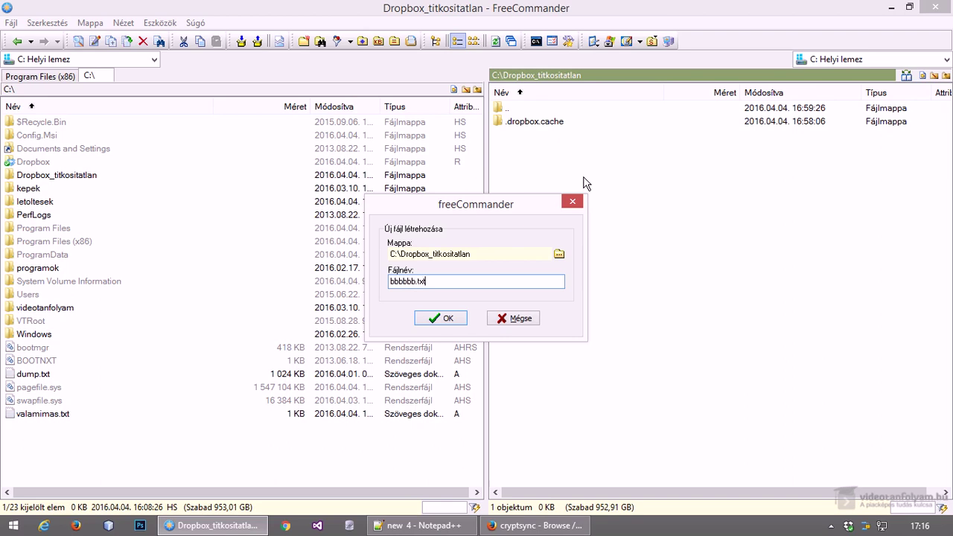
pyautogui.press('Return')
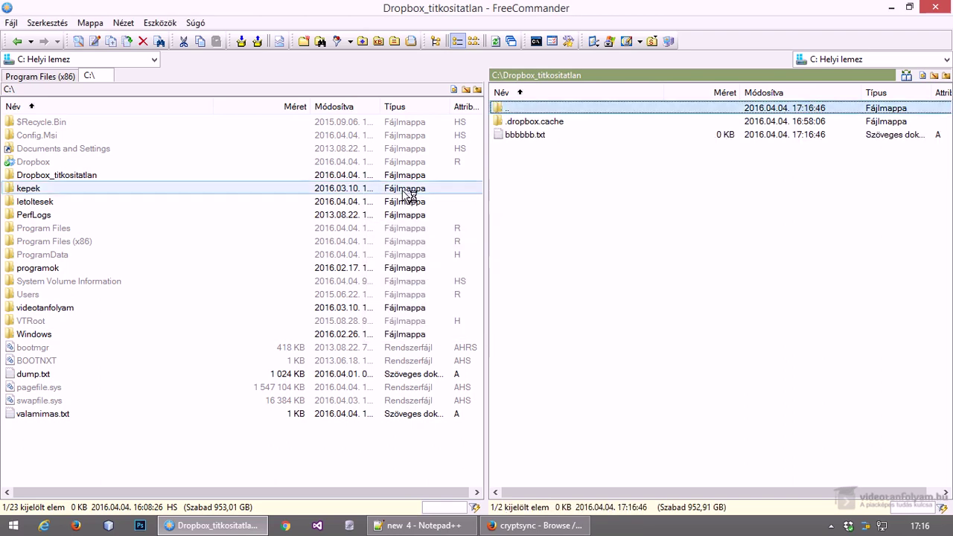
# Type 'fdgfdg dfgdf gdgdfg' into bbbbbb.txt, save it, and return to C:\
pyautogui.write('fdgfdg dfgdf gdgdfg')
pyautogui.hotkey('ctrl', 's')
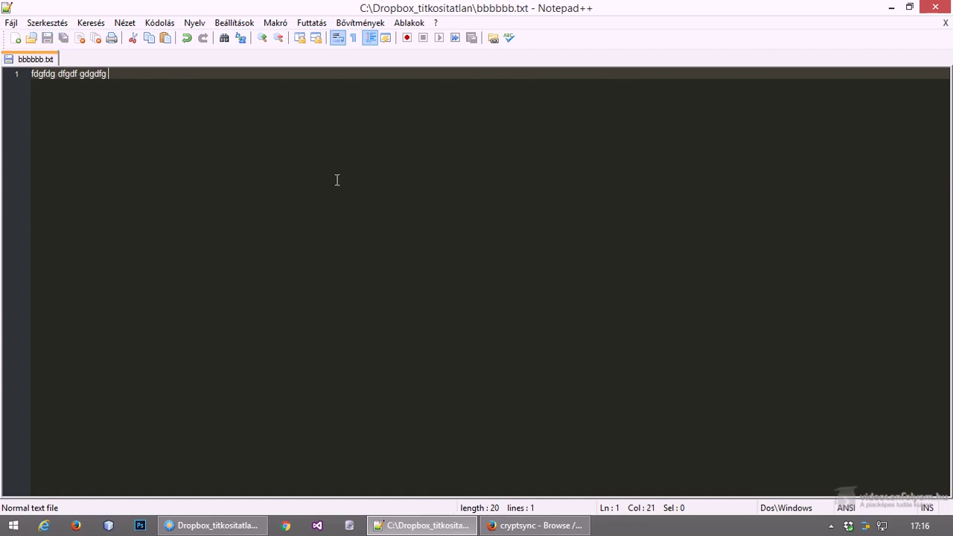
pyautogui.click(227, 525)
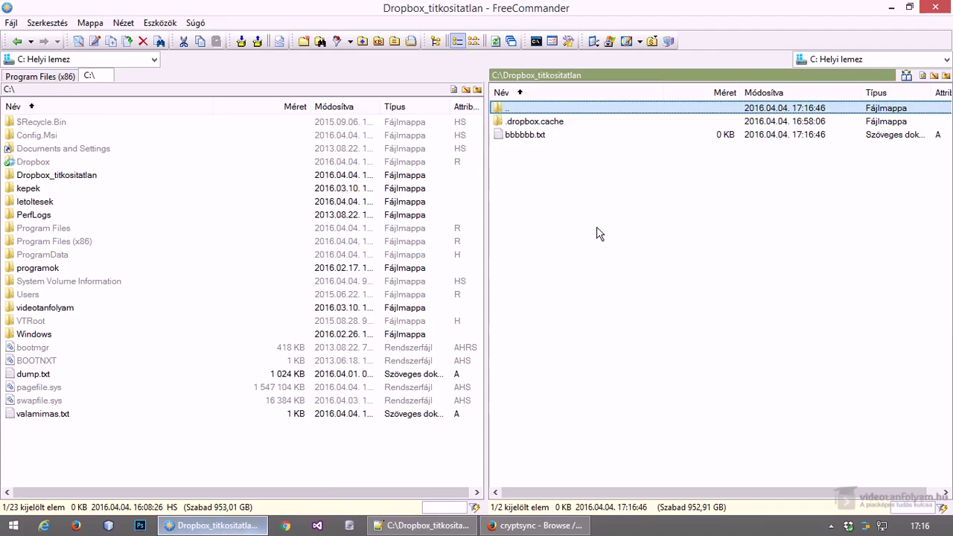
pyautogui.press('BackSpace')
# Open C:\Dropbox and view bbbbbb.txt.7z to confirm its contents are unreadable
pyautogui.press('Up')
pyautogui.press('Return')
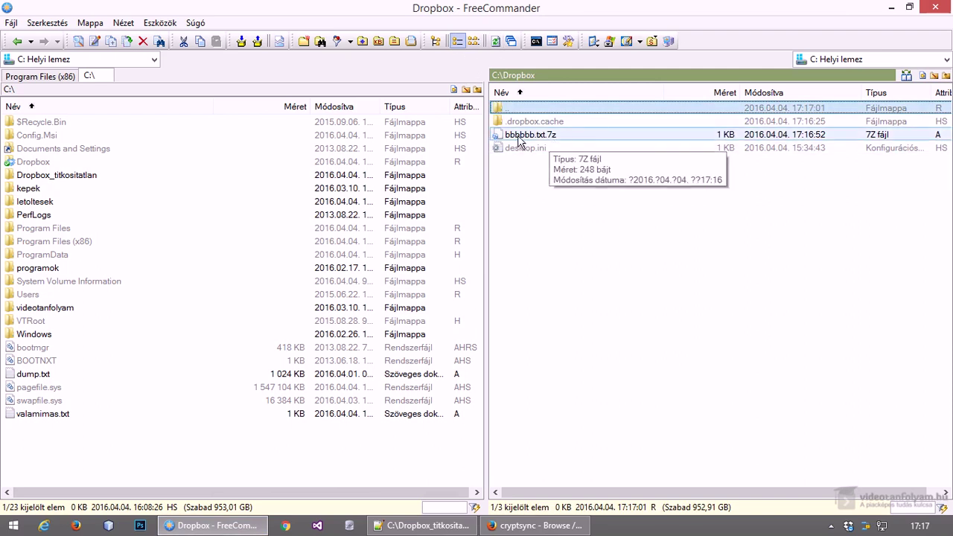
pyautogui.click(542, 142)
pyautogui.press('F3')
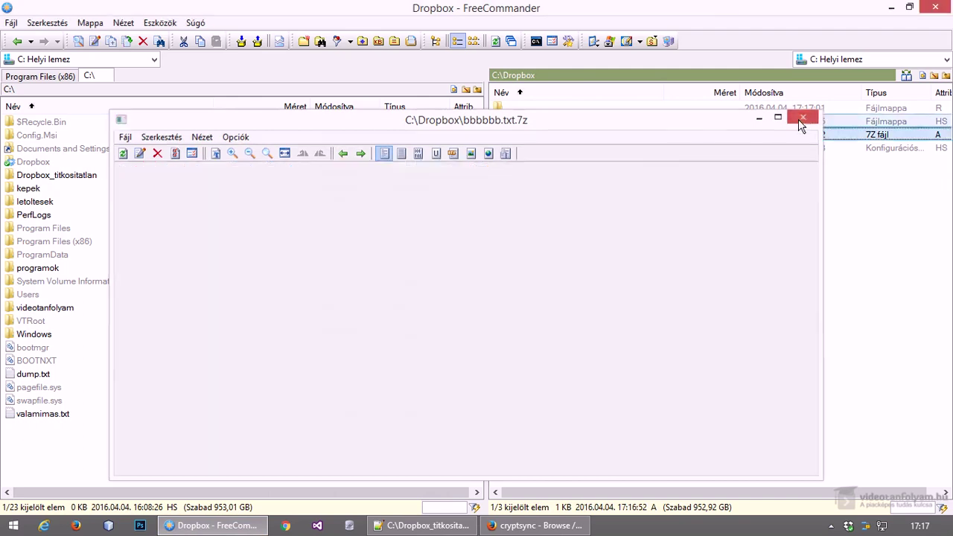
pyautogui.click(800, 119)
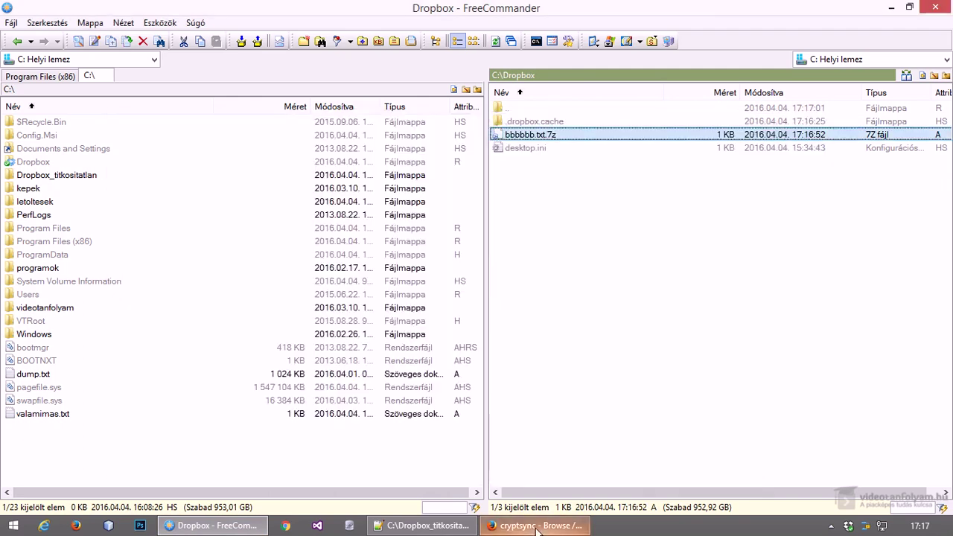
# Check bbbbbb.txt.7z on the Dropbox web page, then return to bbbbbb.txt in Notepad++
pyautogui.click(534, 526)
pyautogui.click(74, 11)
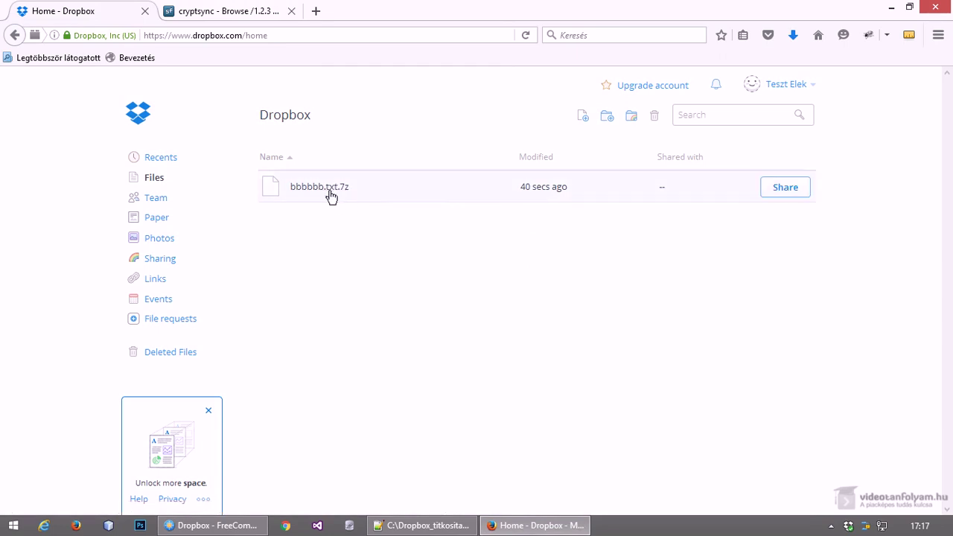
pyautogui.click(438, 526)
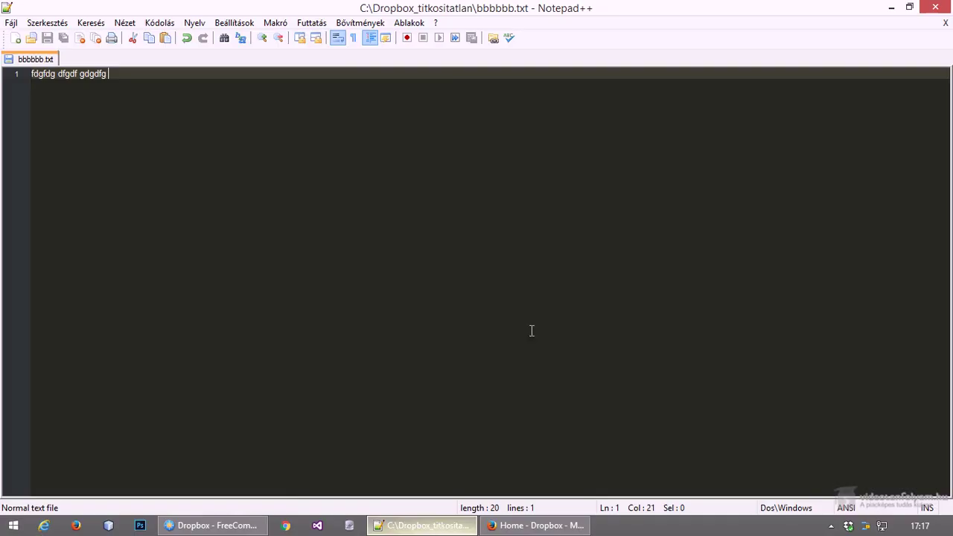
# Switch back and forth between C:\Dropbox_titkositatlan and C:\Dropbox to watch for the new archive
pyautogui.click(223, 525)
pyautogui.press('BackSpace')
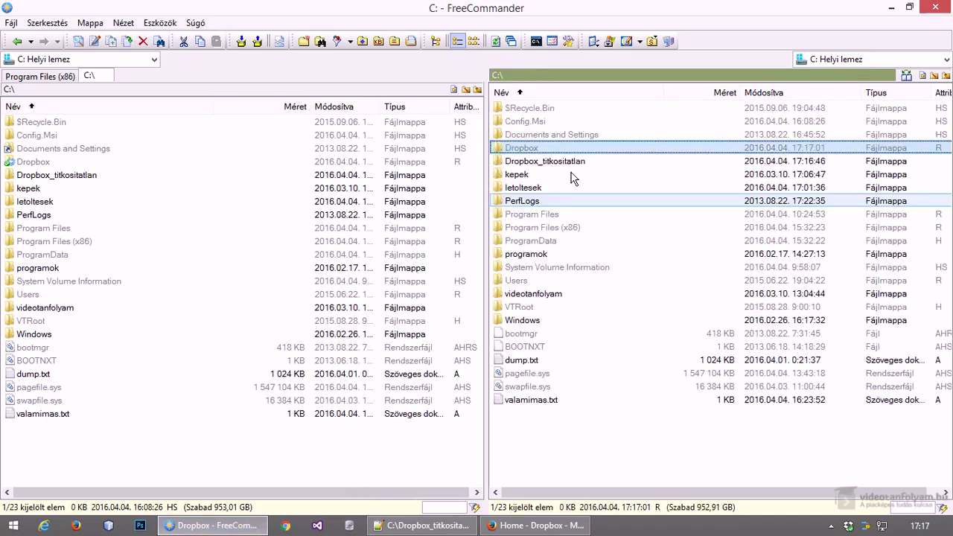
pyautogui.doubleClick(577, 175)
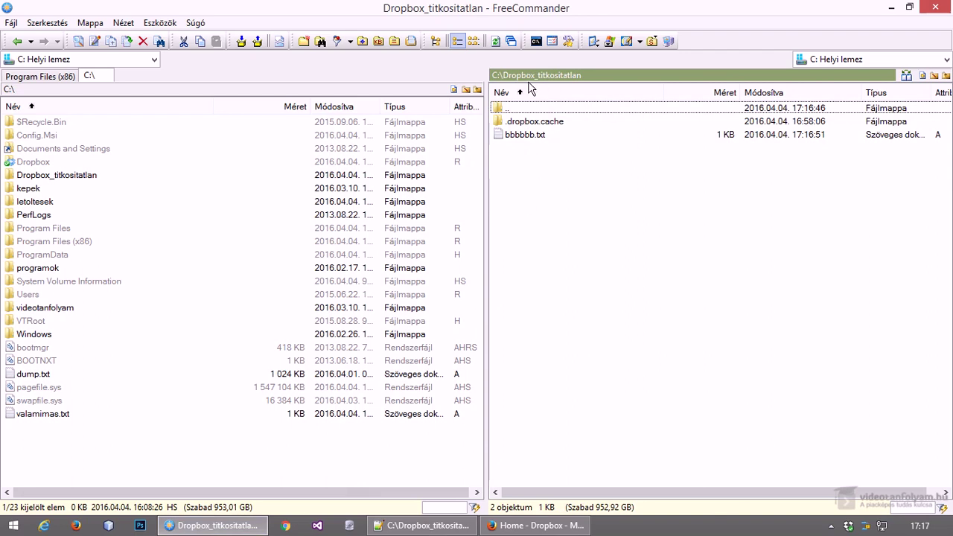
pyautogui.click(554, 139)
pyautogui.press('BackSpace')
pyautogui.doubleClick(557, 148)
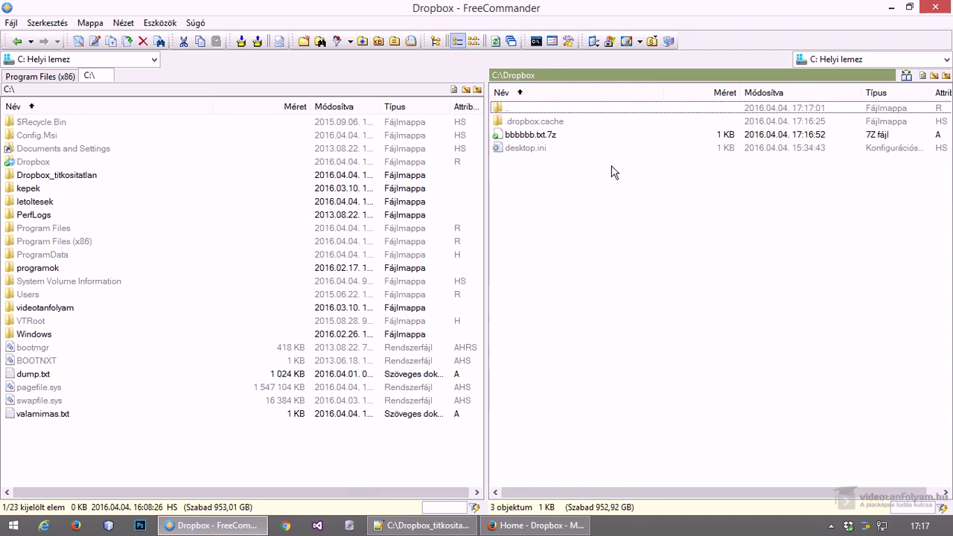
pyautogui.press('BackSpace')
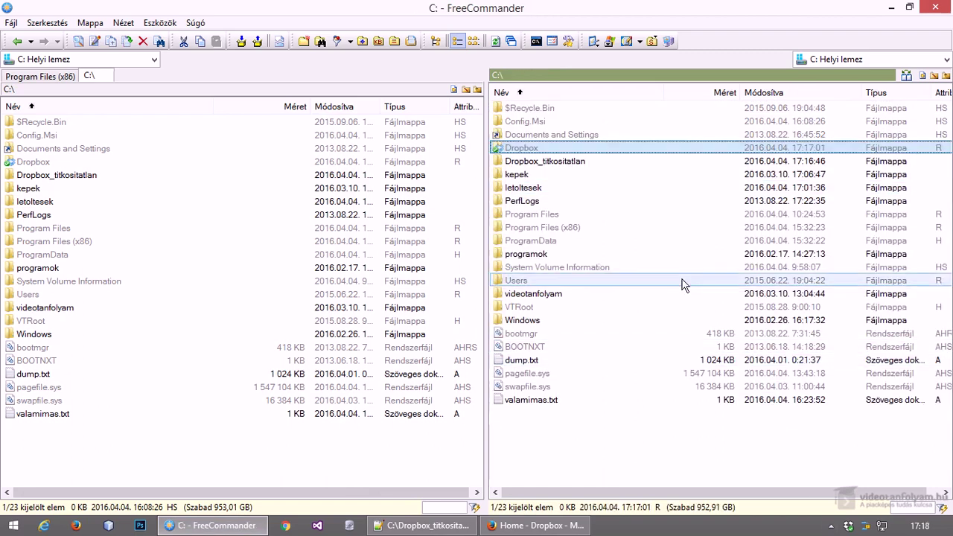
pyautogui.press('Down')
pyautogui.press('Return')
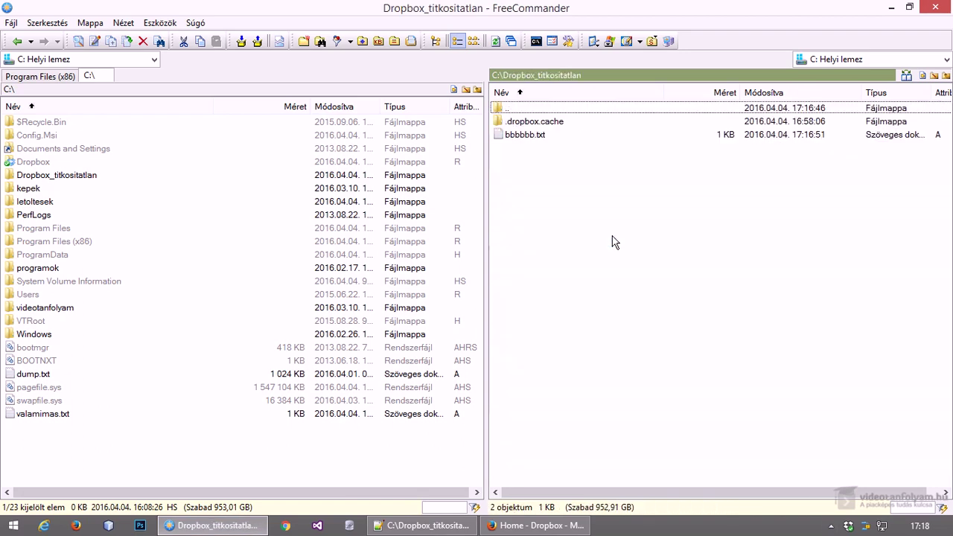
pyautogui.press('BackSpace')
pyautogui.press('Up')
pyautogui.press('Return')
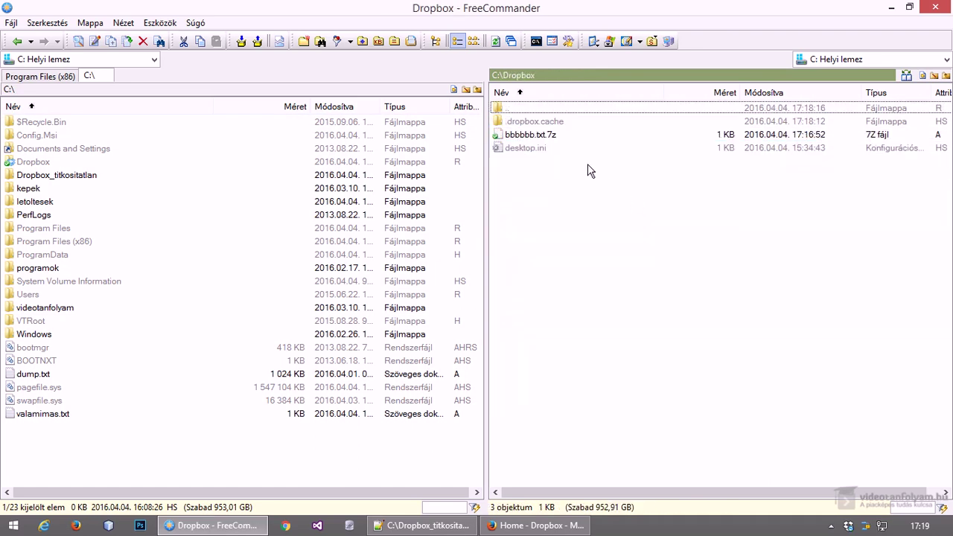
pyautogui.press('BackSpace')
pyautogui.press('Return')
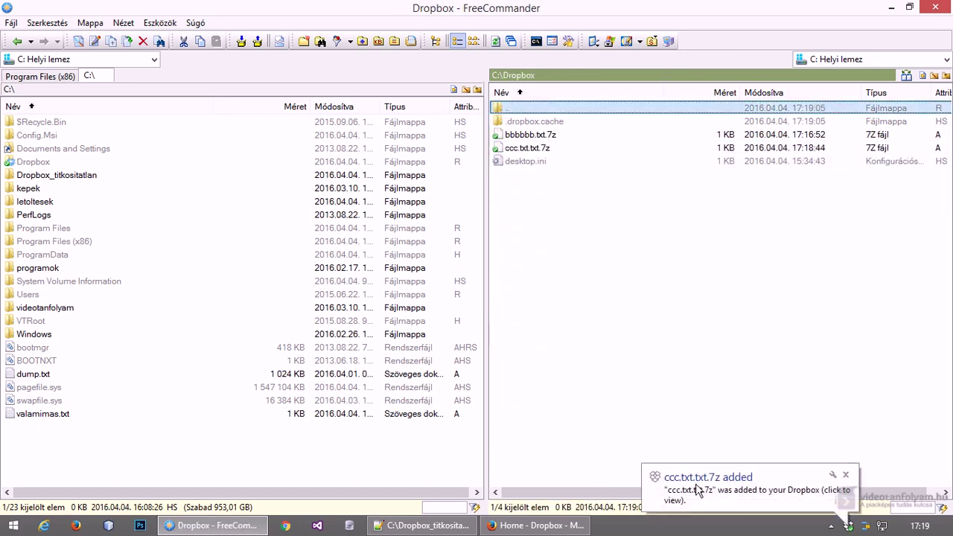
# View ccc.txt.txt.7z in C:\Dropbox to confirm its contents are unreadable
pyautogui.click(555, 148)
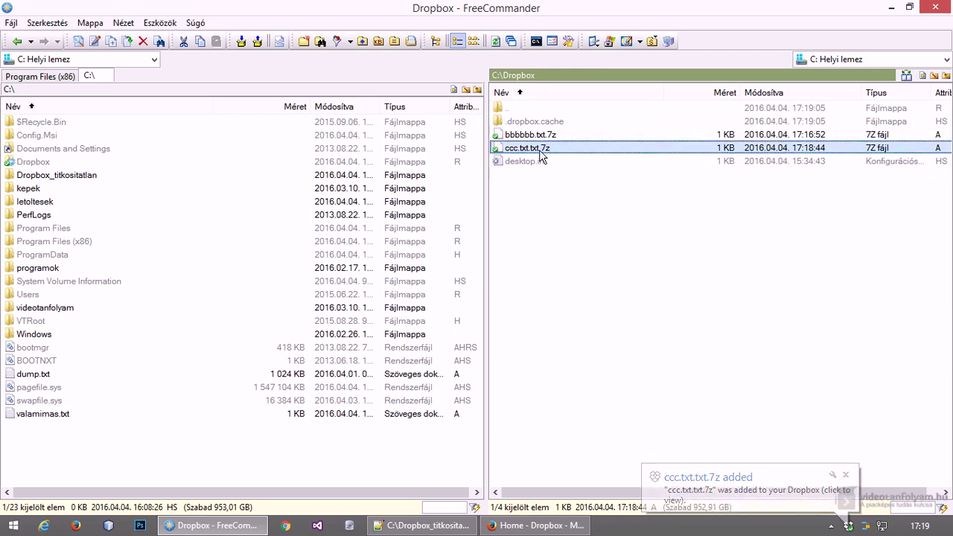
pyautogui.press('F3')
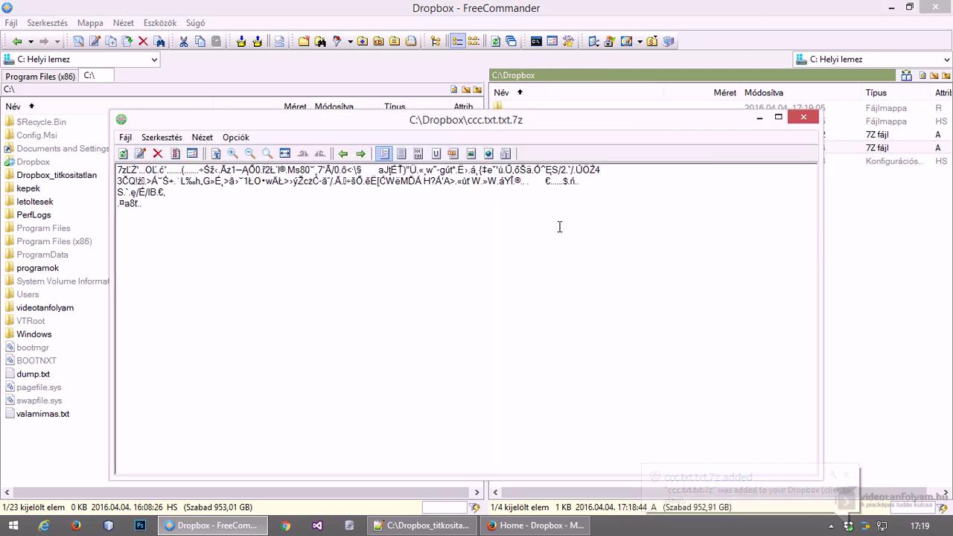
pyautogui.press('Escape')
pyautogui.press('BackSpace')
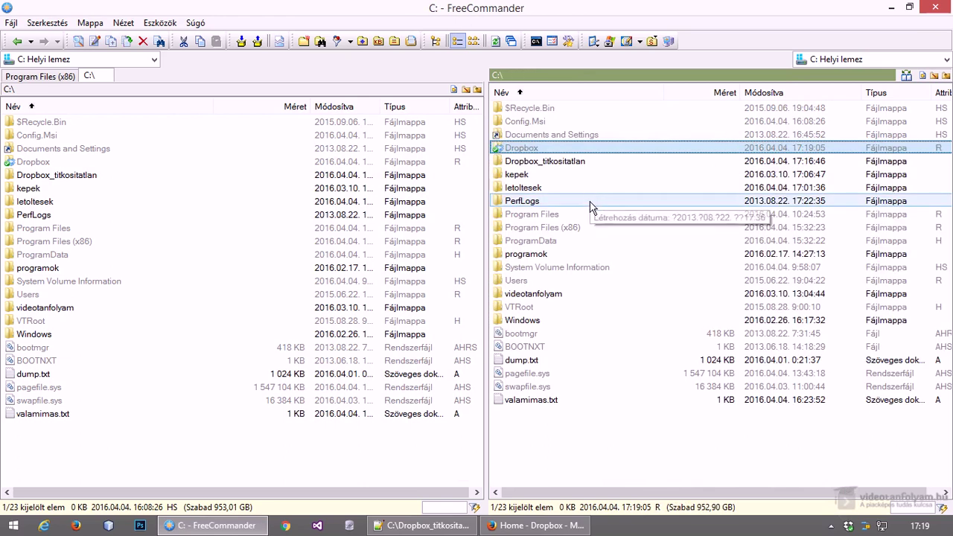
# Open and refresh Dropbox_titkositatlan, then read the plain text of ccc.txt.txt
pyautogui.doubleClick(511, 162)
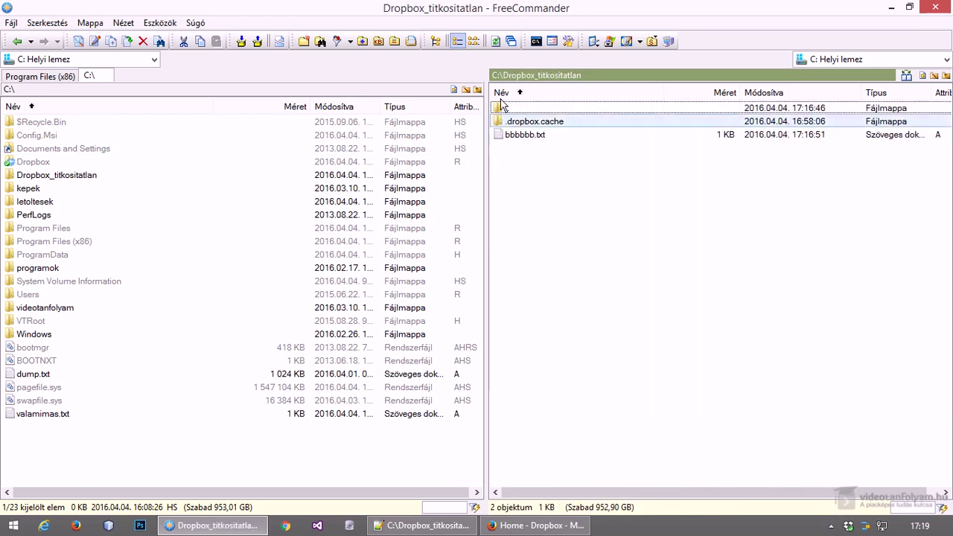
pyautogui.click(495, 42)
pyautogui.click(534, 148)
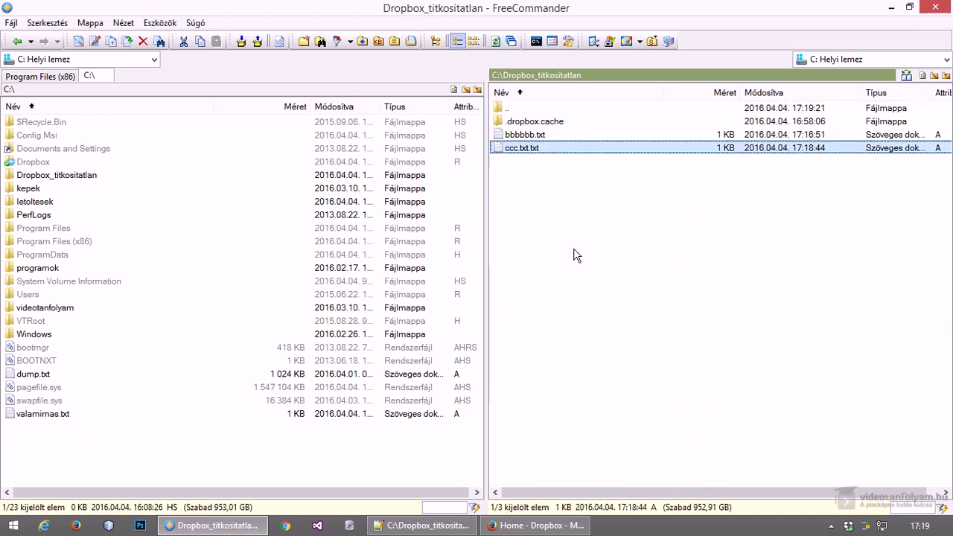
pyautogui.press('F3')
pyautogui.press('Escape')
# Read the plain-text contents of bbbbbb.txt ('fdgfdg dfgdf gdgdfg')
pyautogui.click(549, 136)
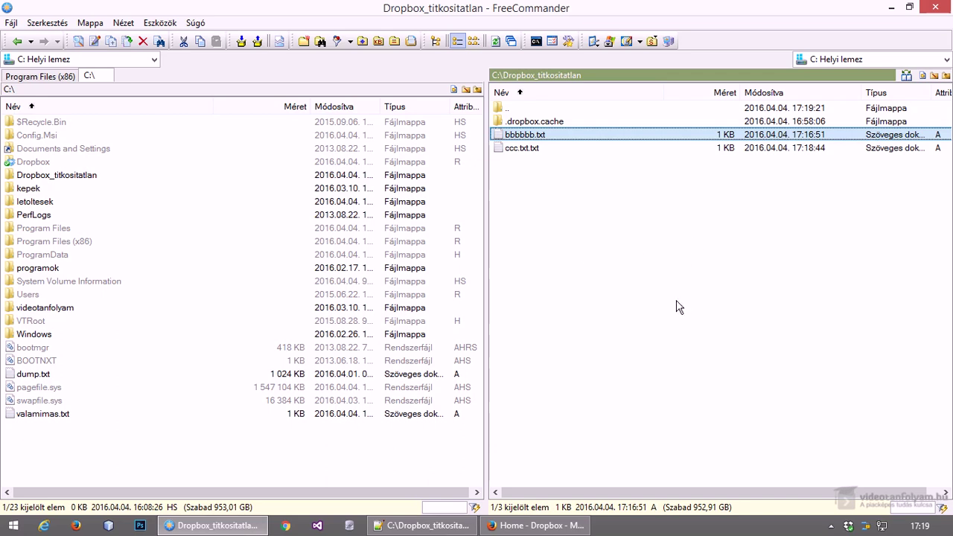
pyautogui.press('F3')
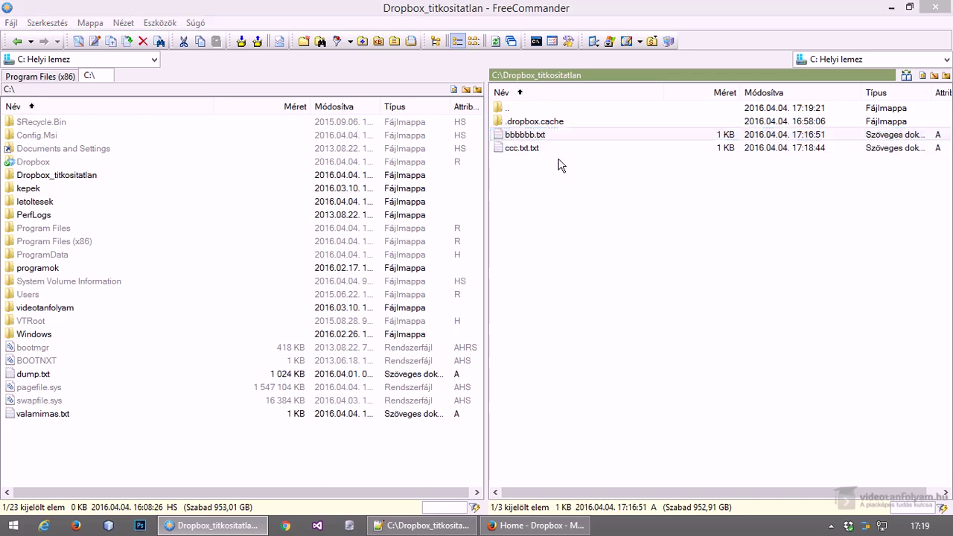
pyautogui.press('Escape')
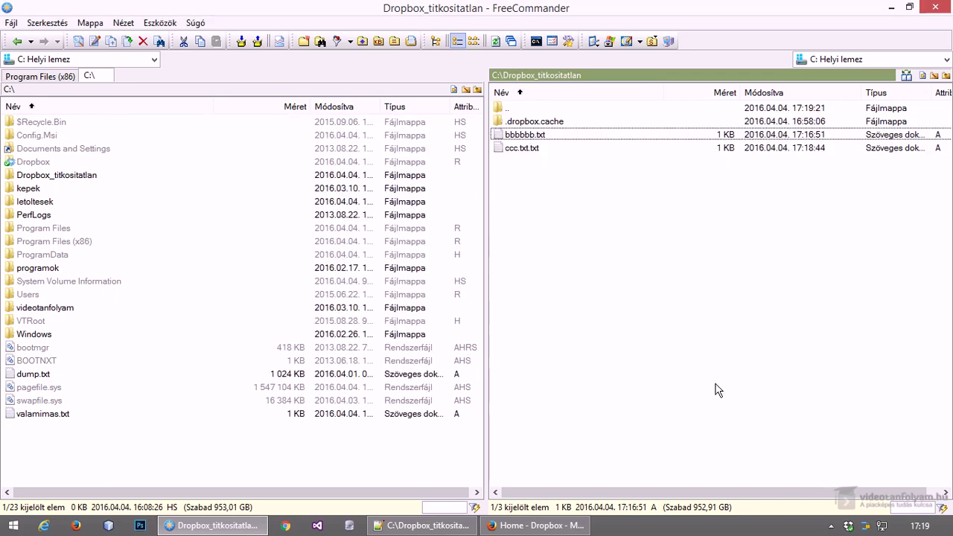
pyautogui.press('Up')
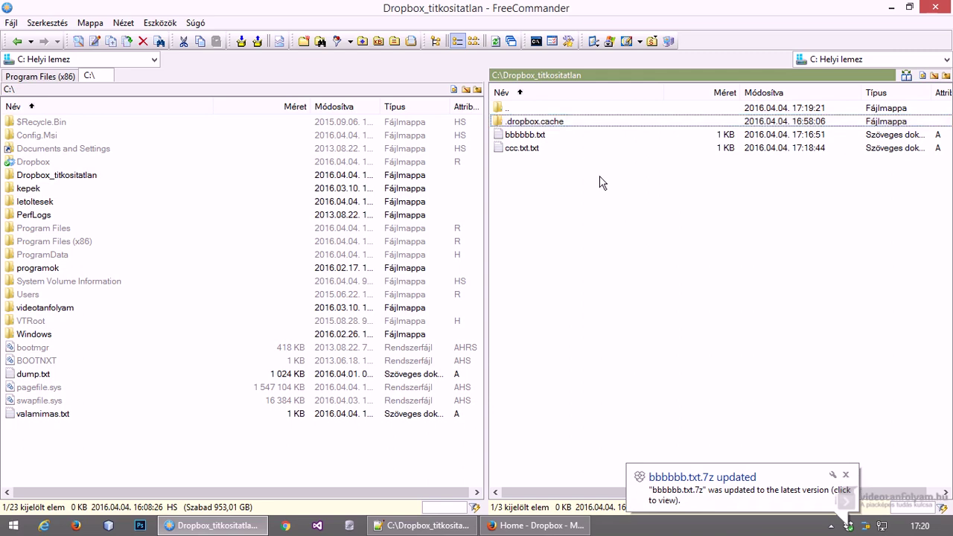
pyautogui.press('BackSpace')
pyautogui.press('Up')
pyautogui.press('Return')
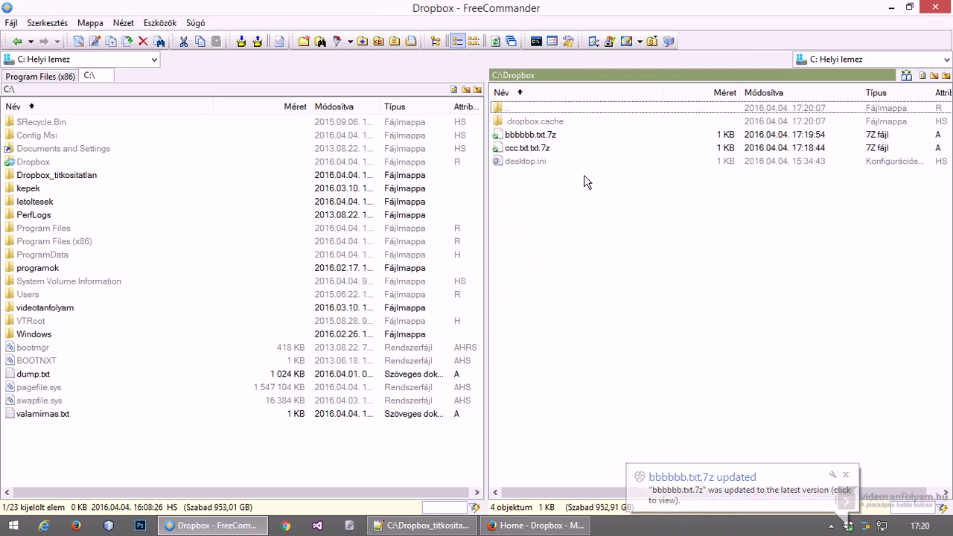
pyautogui.press('BackSpace')
pyautogui.press('Down')
pyautogui.press('Return')
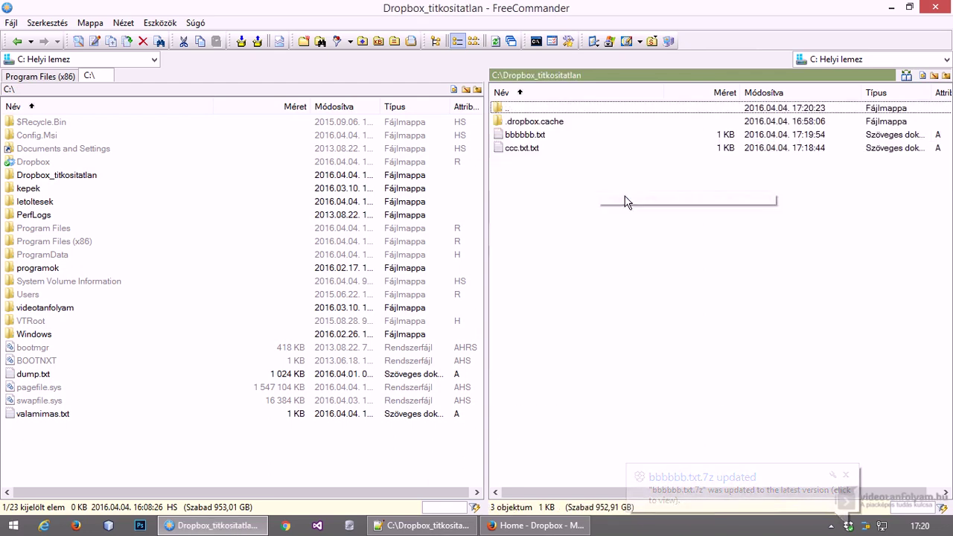
pyautogui.press('Down')
pyautogui.press('Down')
pyautogui.press('Down')
pyautogui.press('Up')
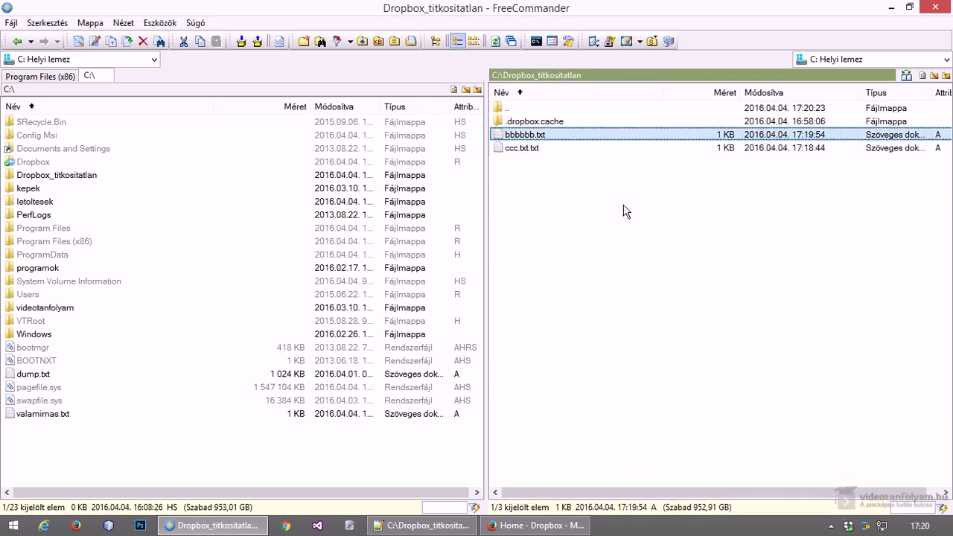
pyautogui.press('F3')
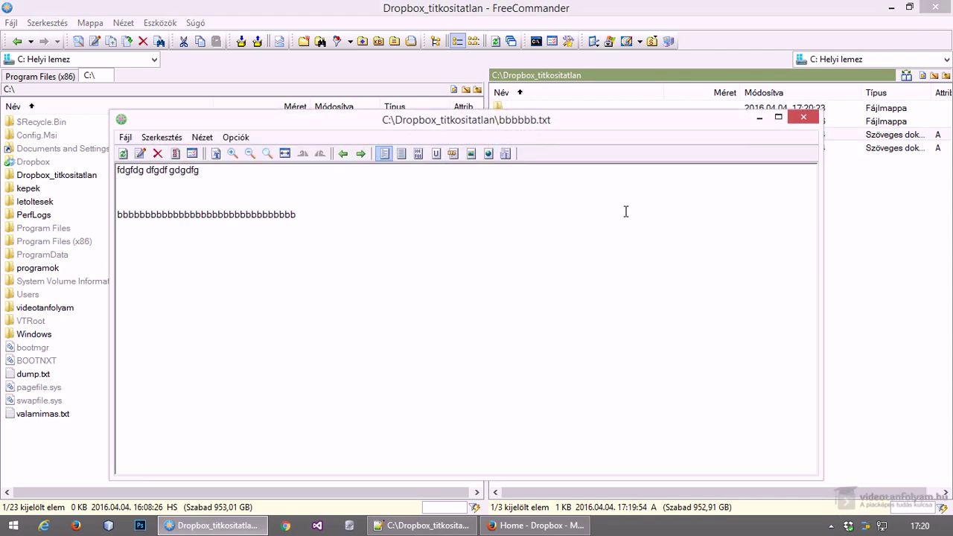
pyautogui.moveTo(327, 224); pyautogui.dragTo(101, 224)
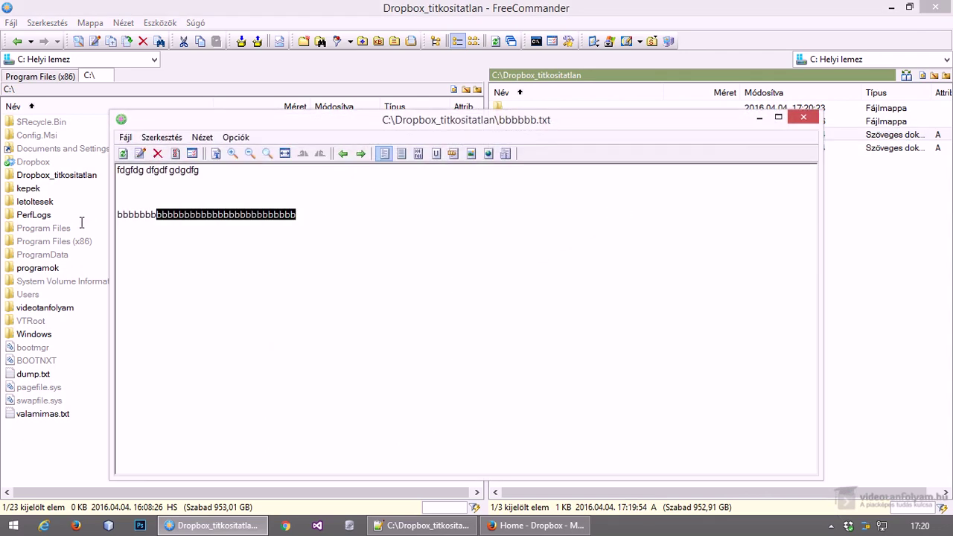
pyautogui.click(334, 222)
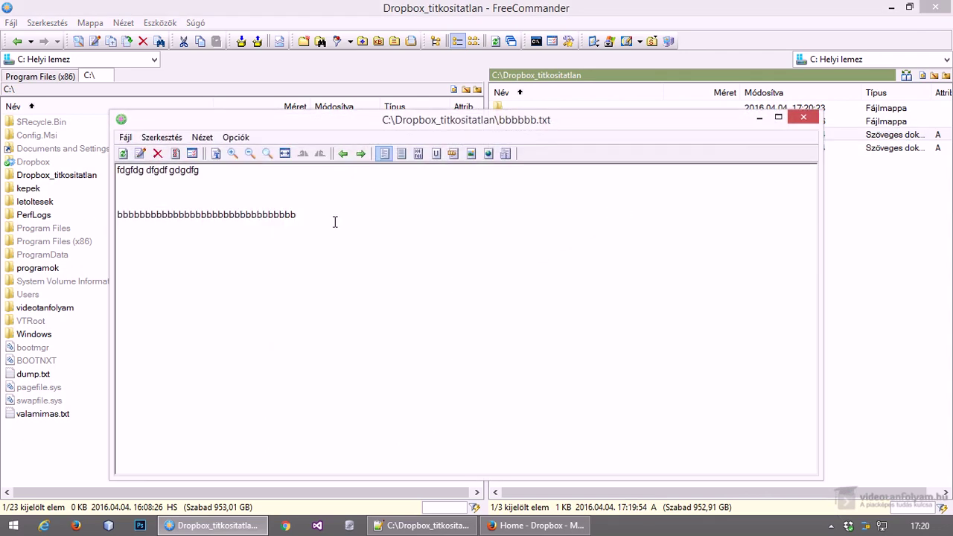
pyautogui.click(804, 119)
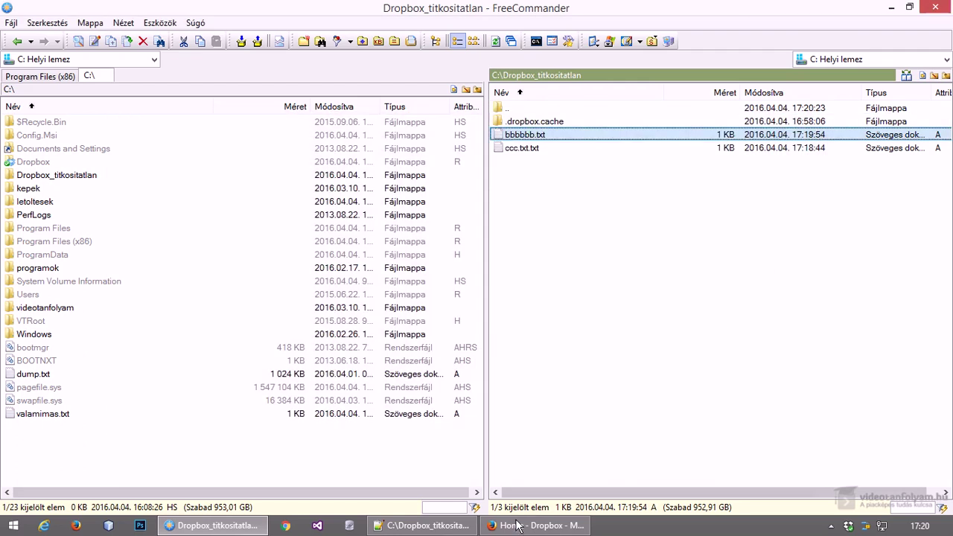
# Download ccc.txt.txt.7z from its Dropbox web preview, choosing Fájl mentése
pyautogui.click(534, 525)
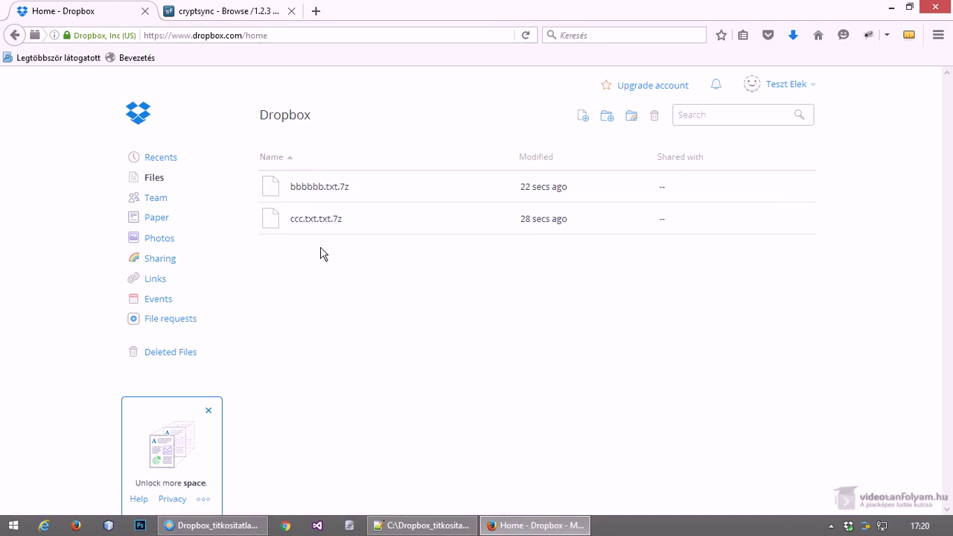
pyautogui.click(315, 219)
pyautogui.click(923, 82)
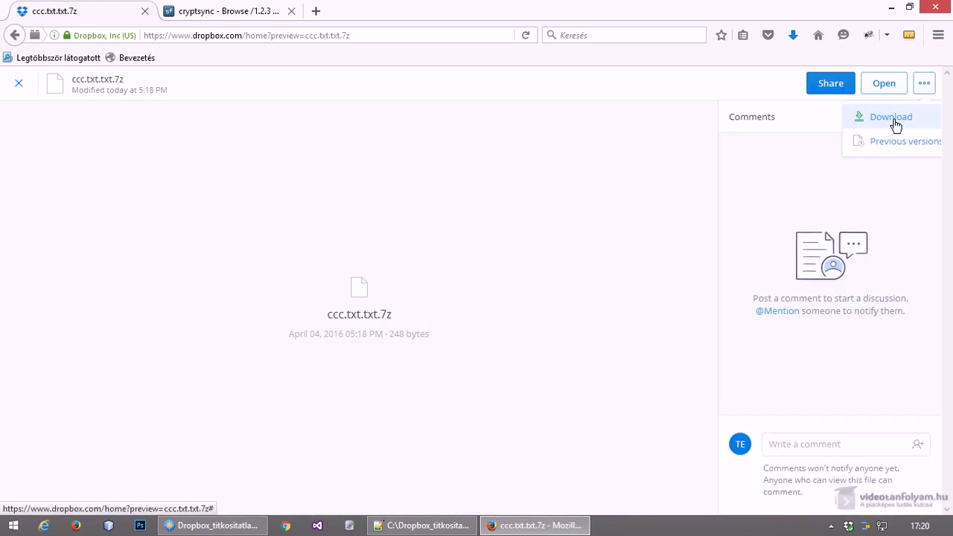
pyautogui.click(893, 126)
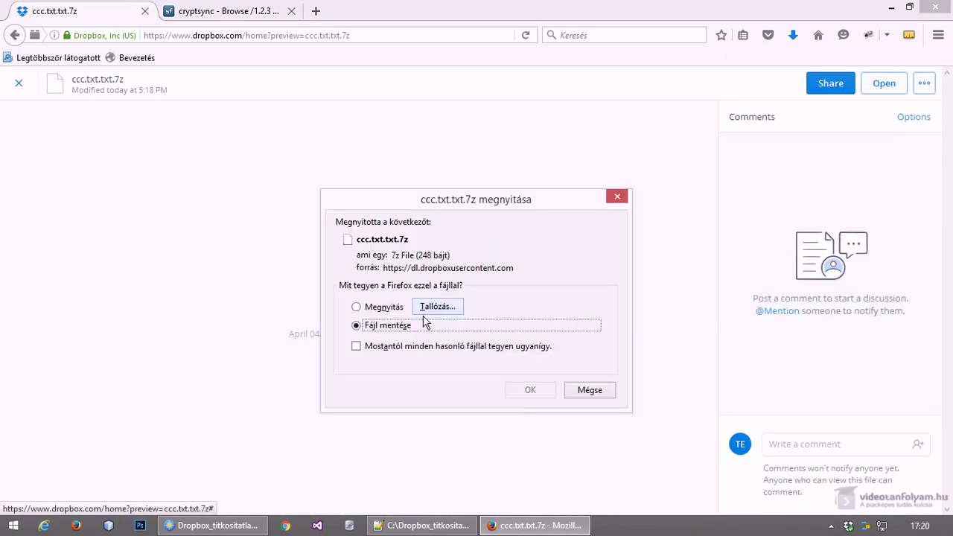
pyautogui.click(519, 390)
pyautogui.click(251, 524)
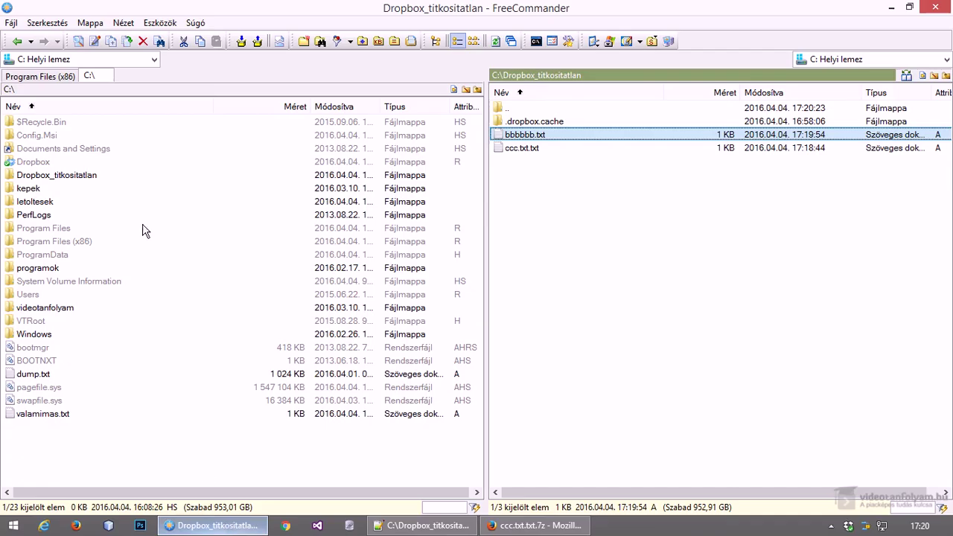
# Open C:\letoltesek and view the downloaded 248-byte ccc.txt.txt.7z, confirming it is unreadable
pyautogui.click(61, 204)
pyautogui.doubleClick(61, 207)
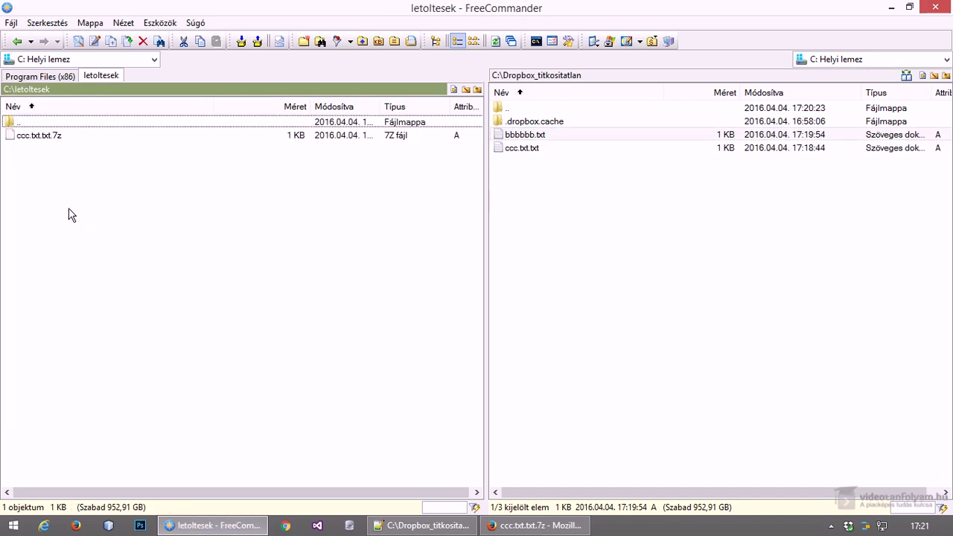
pyautogui.press('Down')
pyautogui.press('F3')
pyautogui.press('Escape')
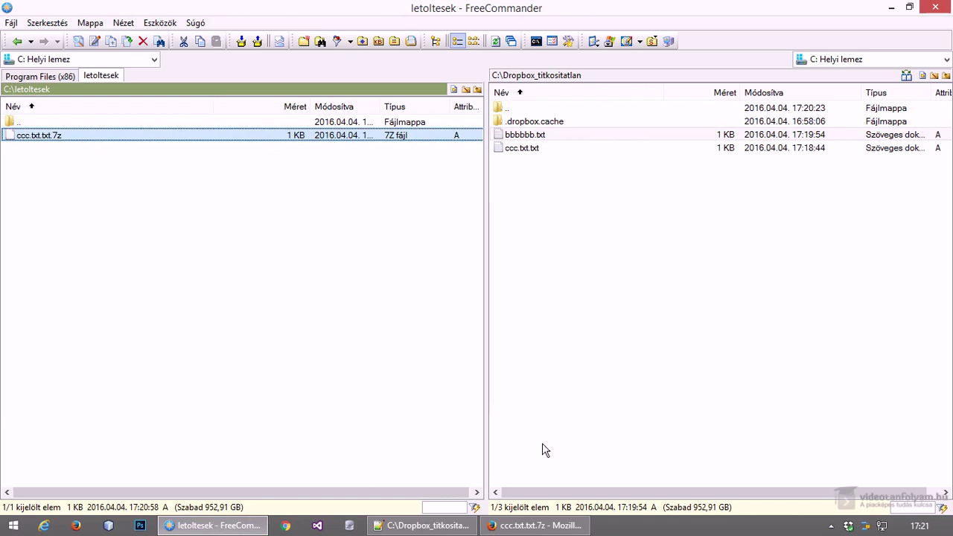
pyautogui.moveTo(510, 528)
pyautogui.click(525, 524)
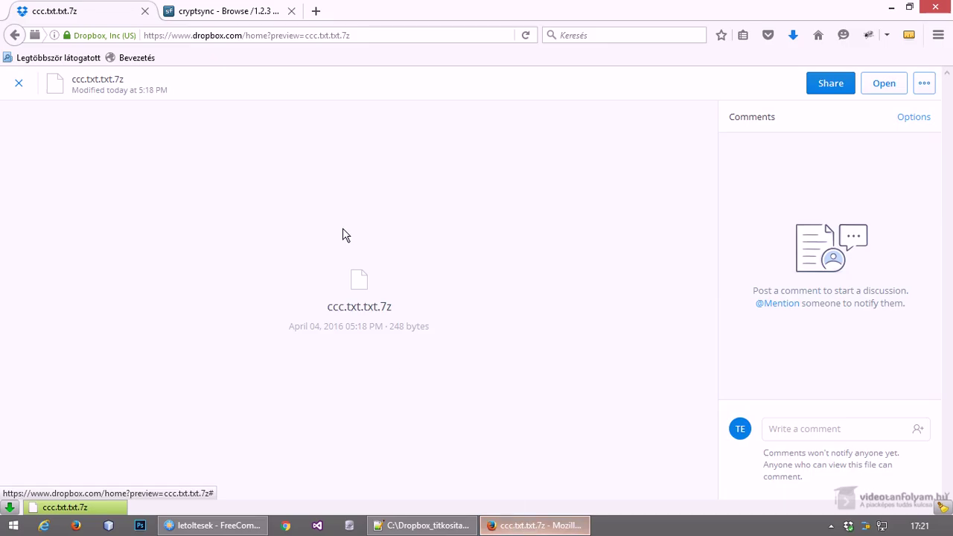
# Run a Google search for '7zip' in a new Firefox tab
pyautogui.click(316, 16)
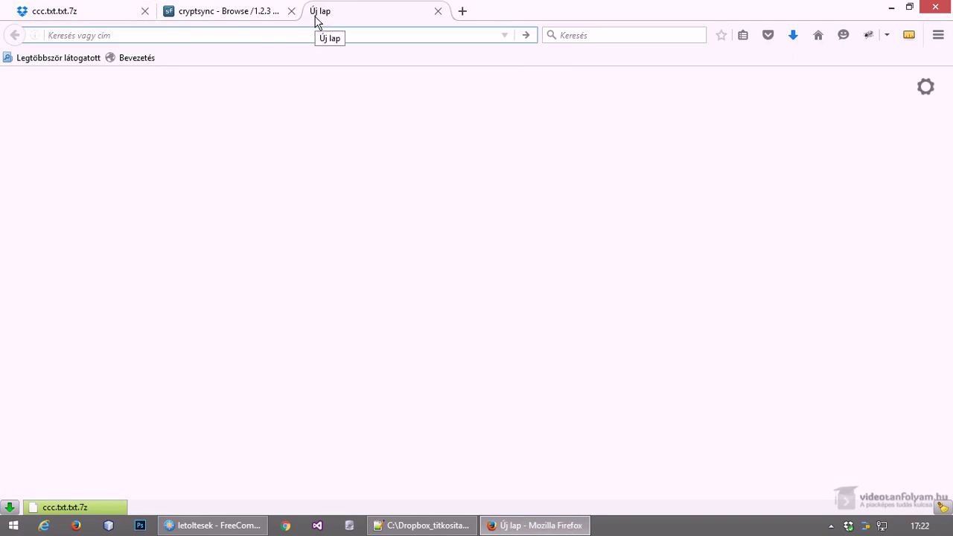
pyautogui.write('7zip')
pyautogui.press('Return')
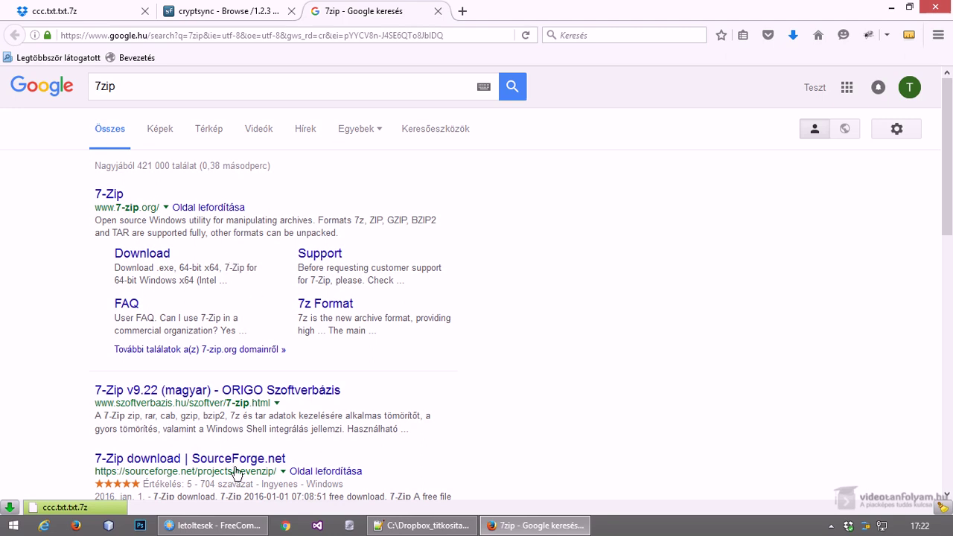
pyautogui.click(229, 528)
pyautogui.click(59, 139)
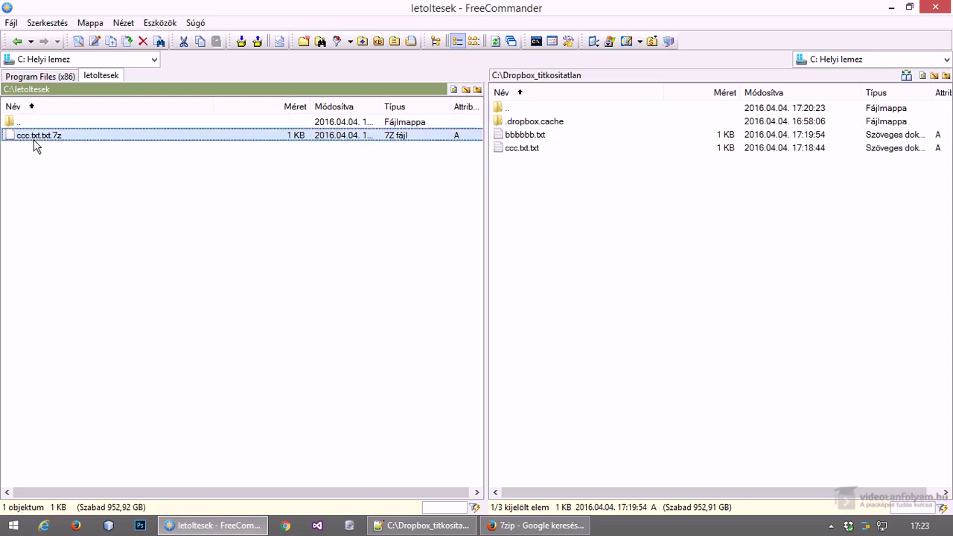
# Copy ColorCop.exe from C:\programok\grafika\colorcop into the unencrypted folder
pyautogui.press('BackSpace')
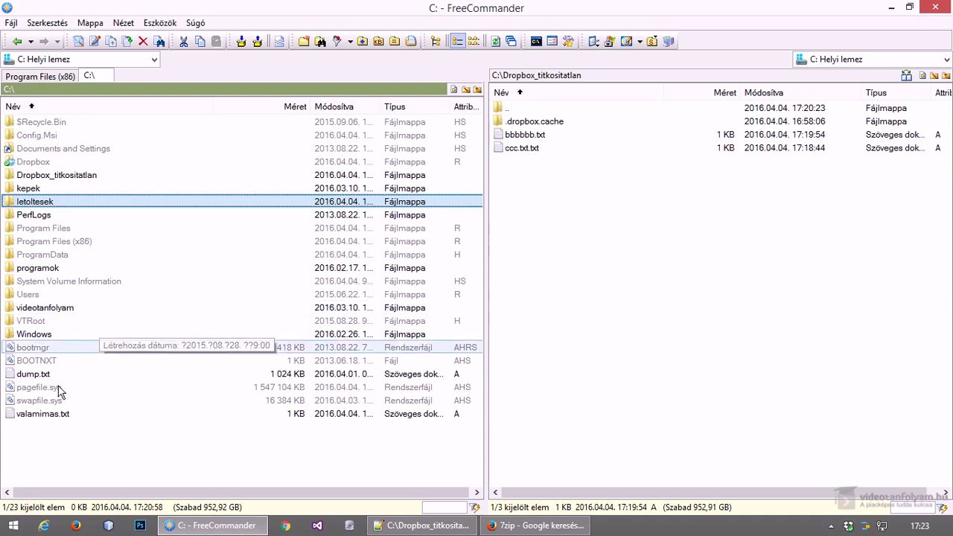
pyautogui.doubleClick(44, 268)
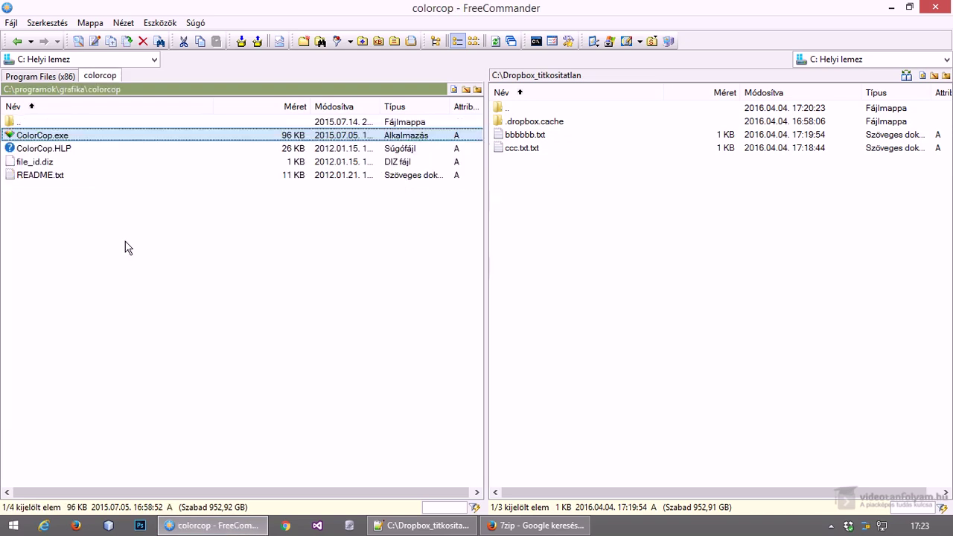
pyautogui.press('F5')
pyautogui.press('Return')
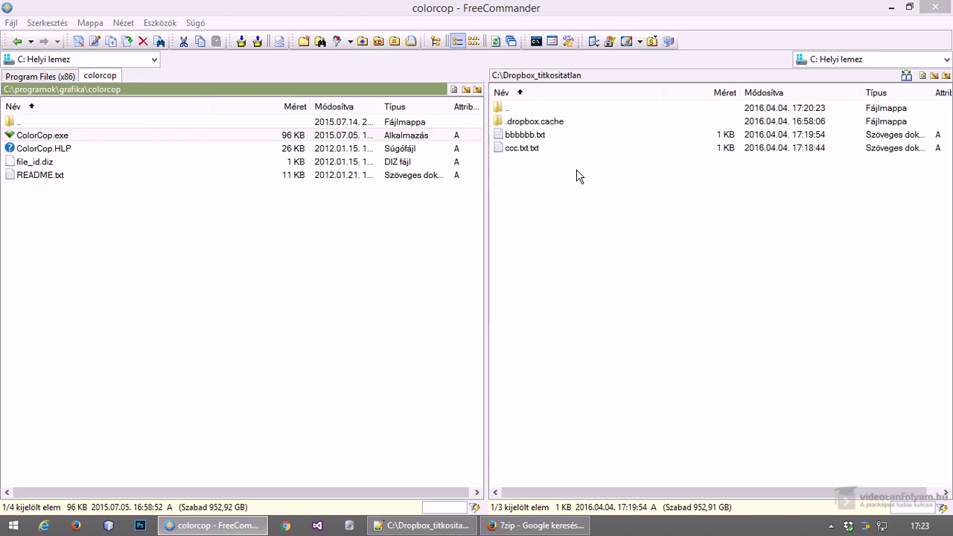
# Open C:\Dropbox and view the new ColorCop.exe.7z, confirming its contents are unreadable
pyautogui.click(564, 206)
pyautogui.press('BackSpace')
pyautogui.press('Up')
pyautogui.press('Return')
pyautogui.click(568, 163)
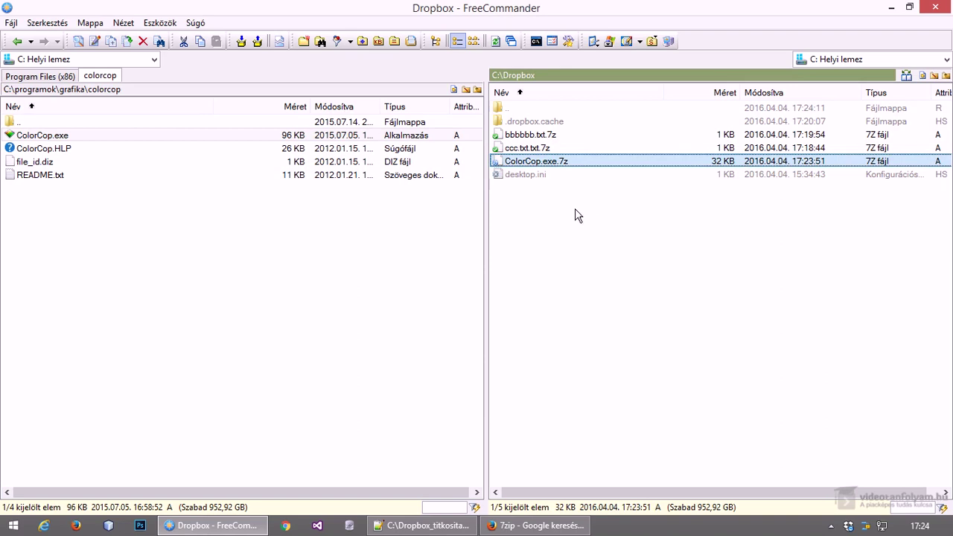
pyautogui.press('F3')
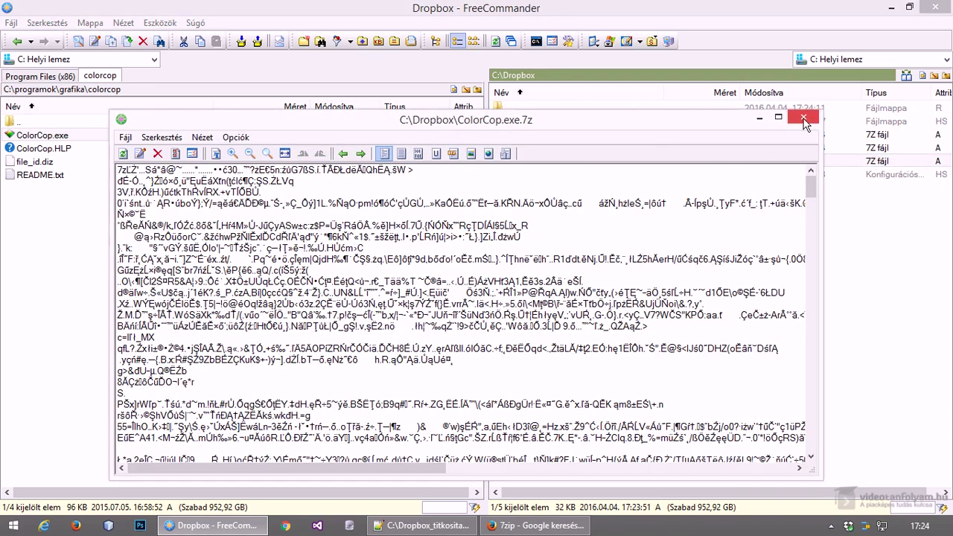
pyautogui.scroll(-5, 630, 281)
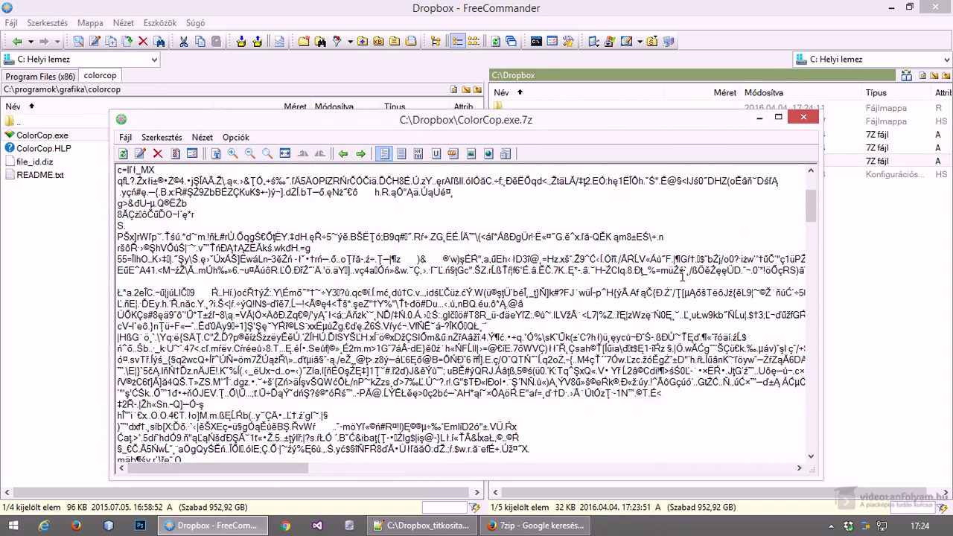
pyautogui.press('Escape')
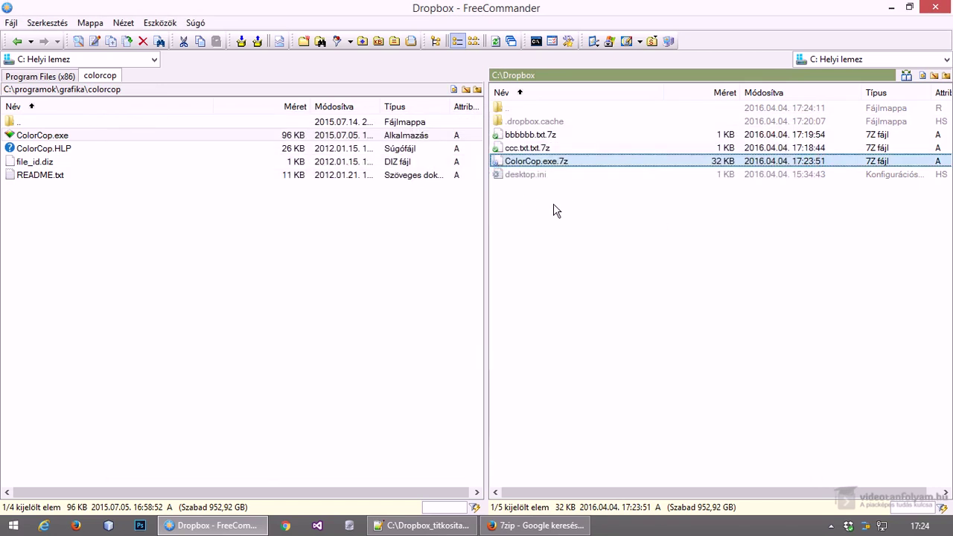
pyautogui.press('F5')
# Copy ColorCop.exe.7z into the colorcop folder and rename it ColorCop1.exe
pyautogui.press('Escape')
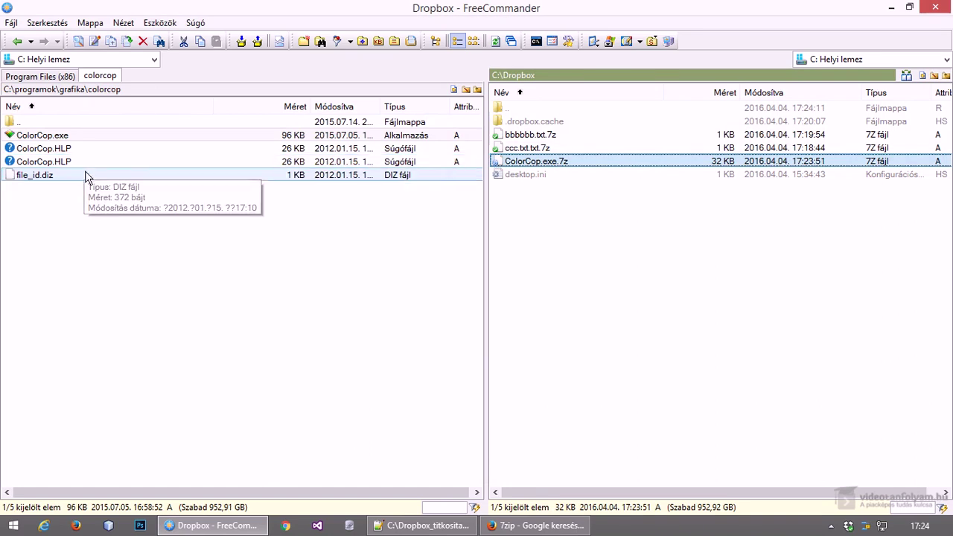
pyautogui.click(121, 151)
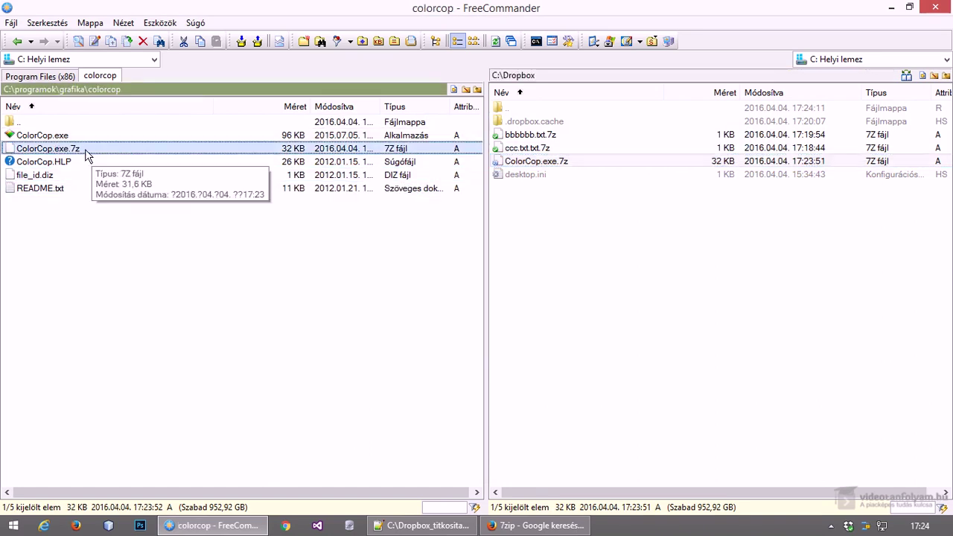
pyautogui.press('F2')
pyautogui.press('End')
pyautogui.press('BackSpace')
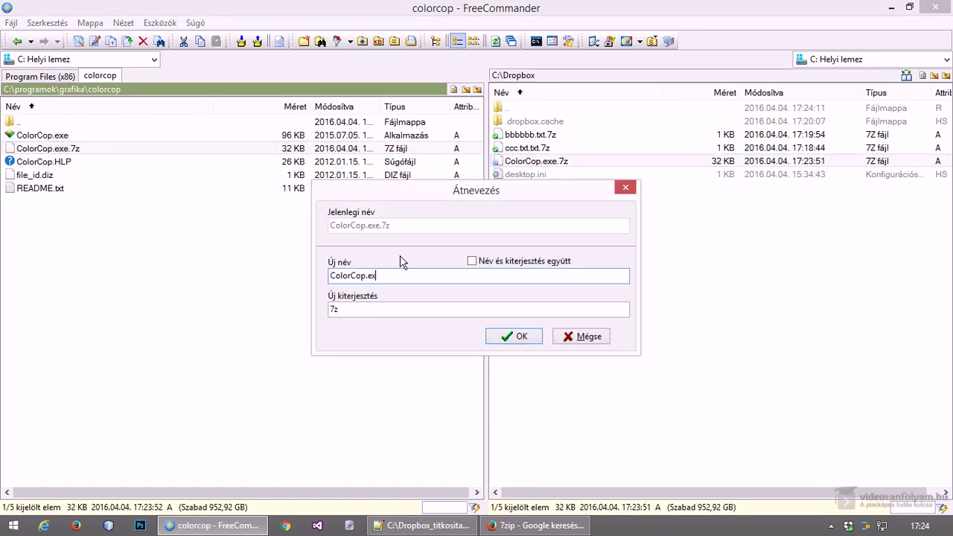
pyautogui.press('BackSpace')
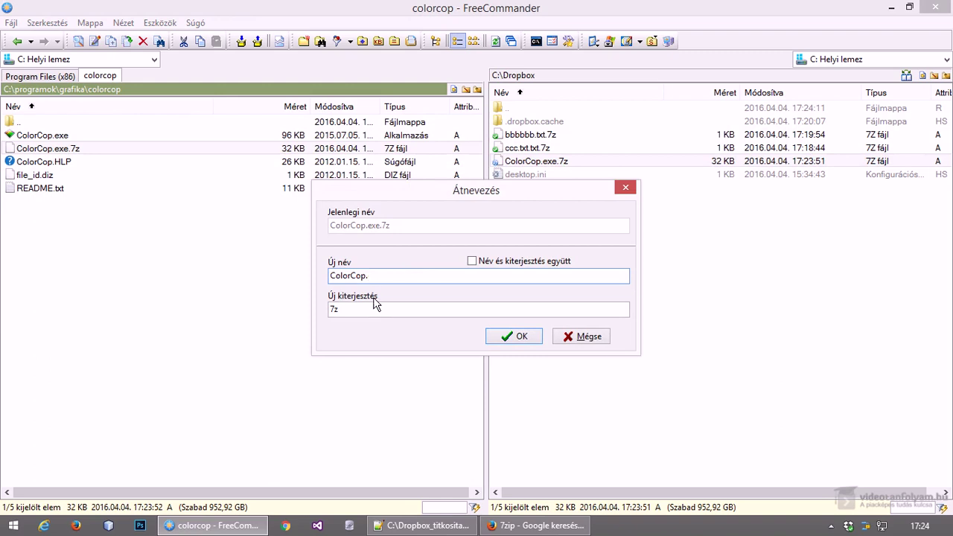
pyautogui.press('Tab')
pyautogui.press('Return')
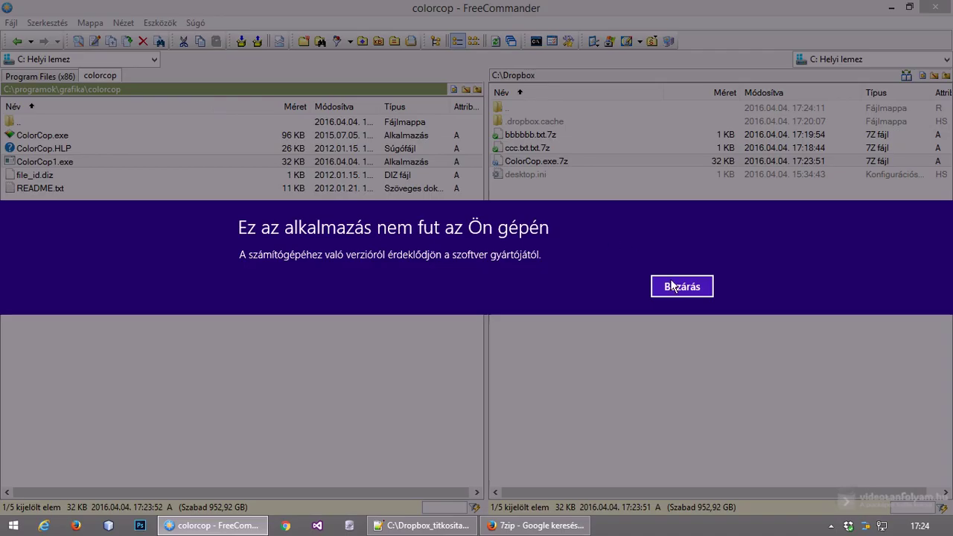
# Dismiss the notice that ColorCop1.exe won't run and close the Color Cop program
pyautogui.click(677, 285)
pyautogui.press('Up')
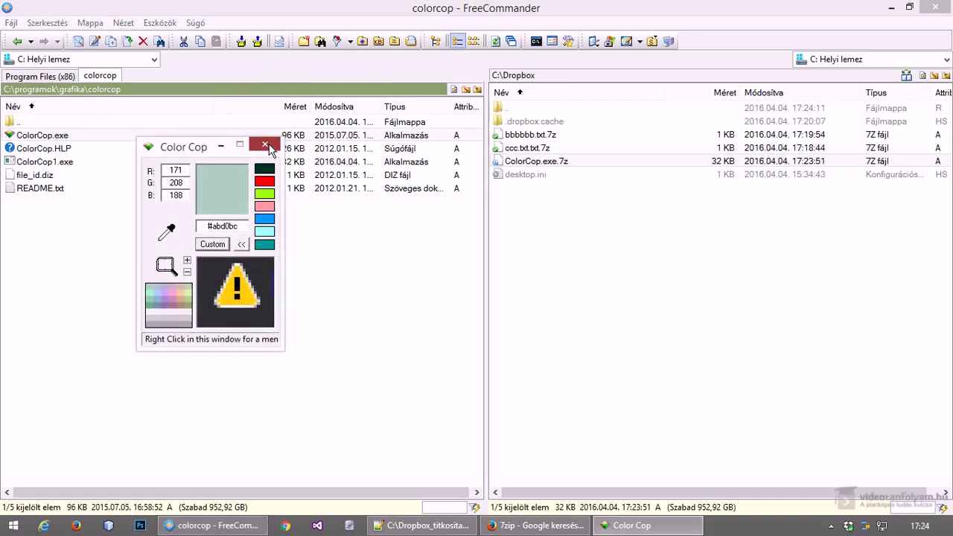
pyautogui.click(265, 145)
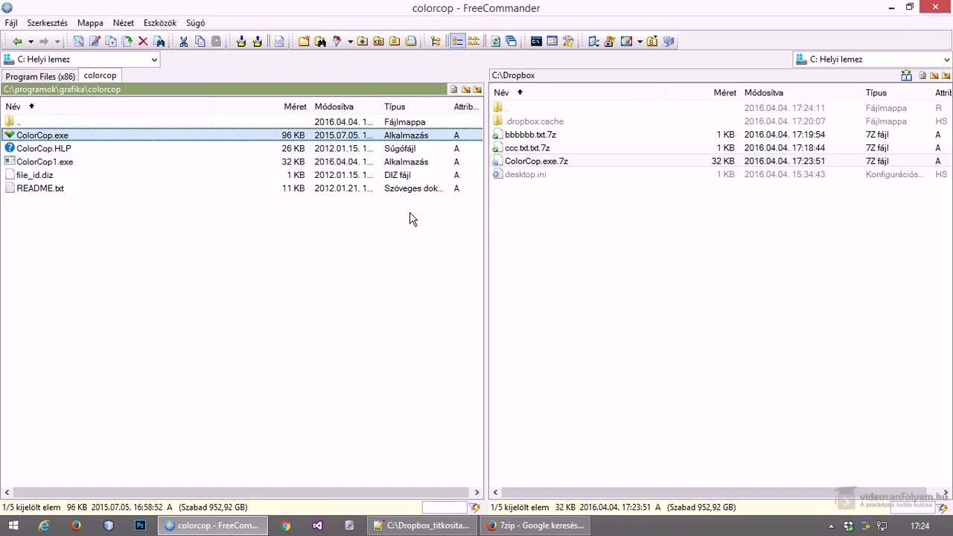
pyautogui.click(551, 148)
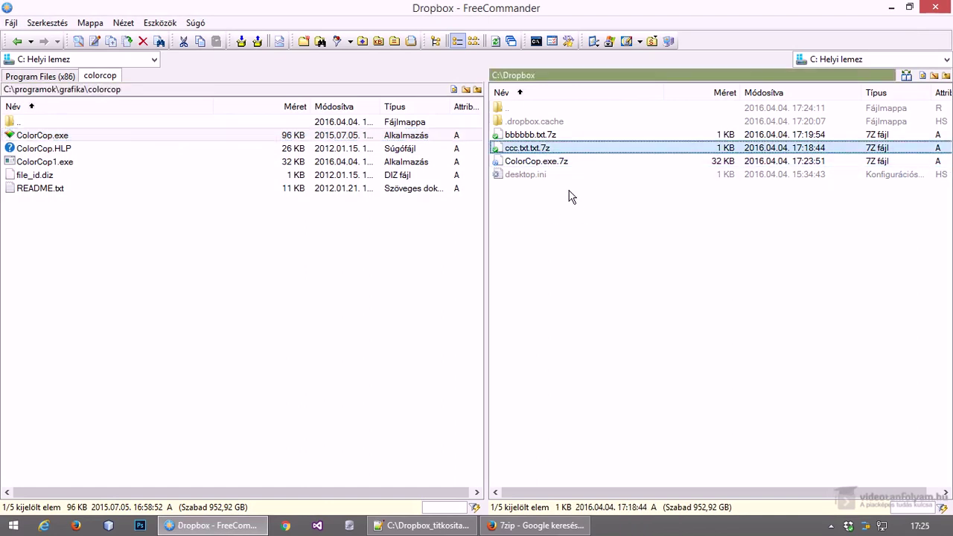